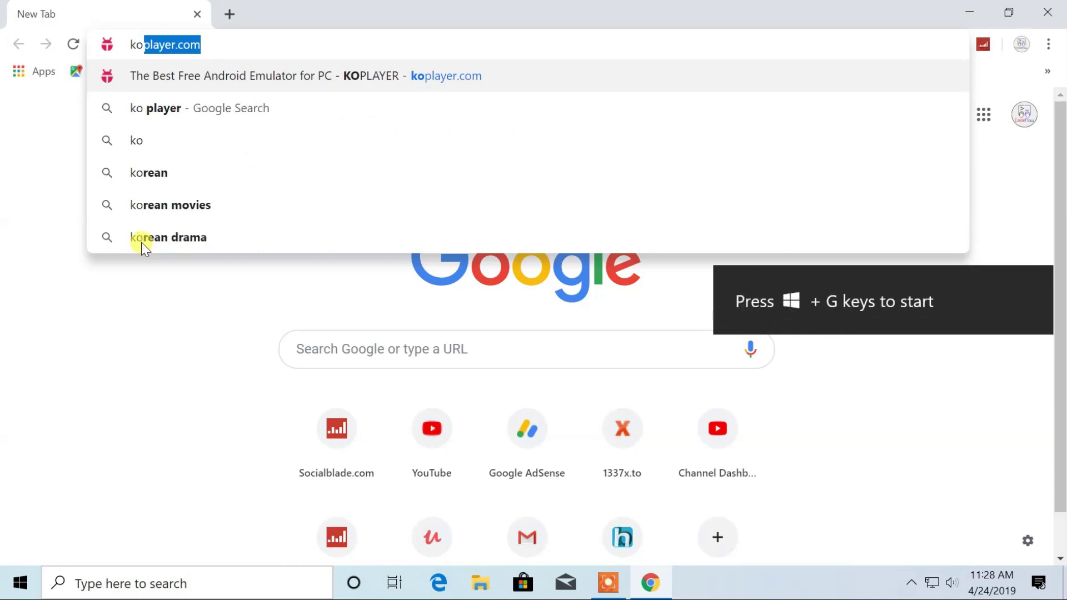
# Step: Open the koplayer.com website and close the FlixTab advertisement tab
pyautogui.press('Return')
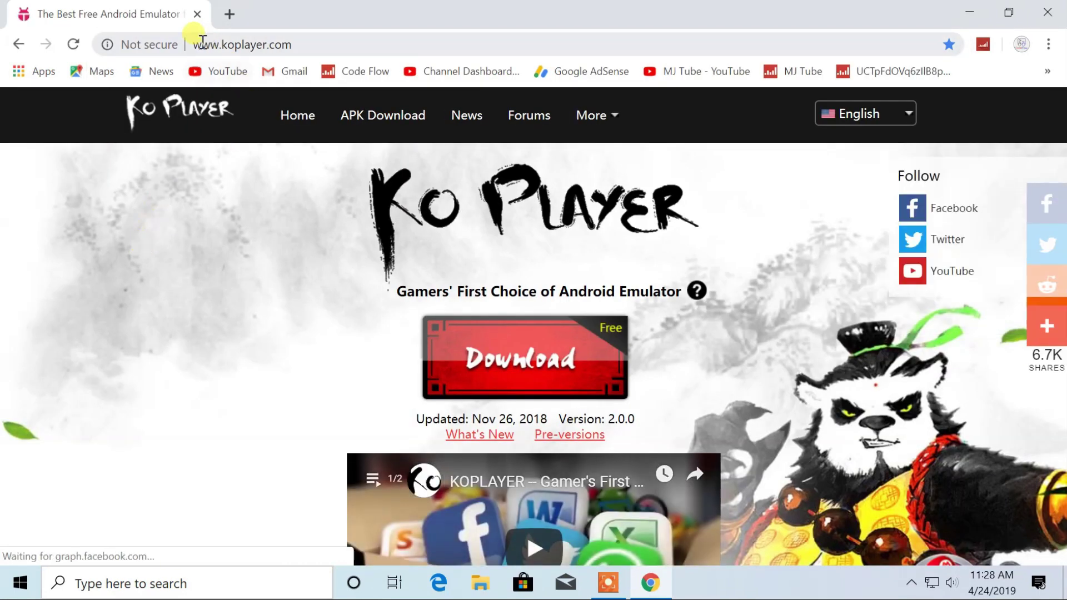
pyautogui.click(198, 44)
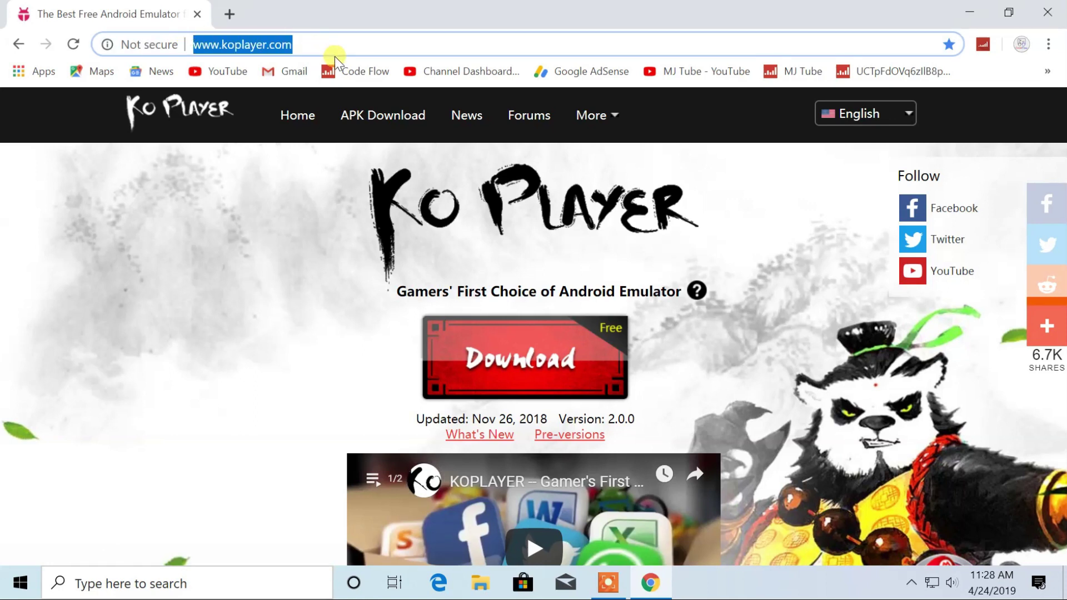
pyautogui.click(394, 286)
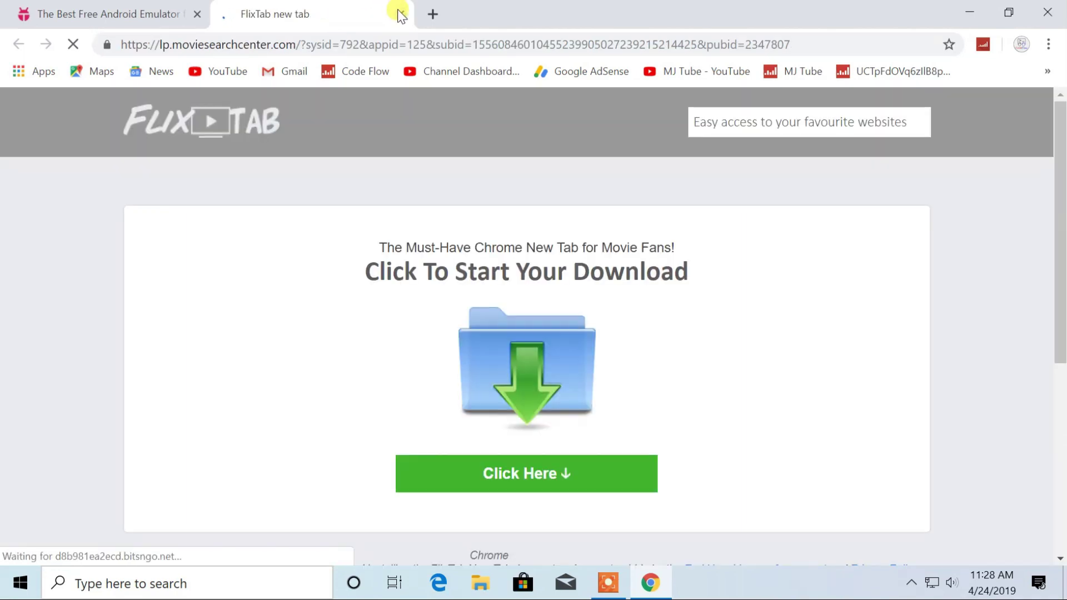
pyautogui.click(400, 14)
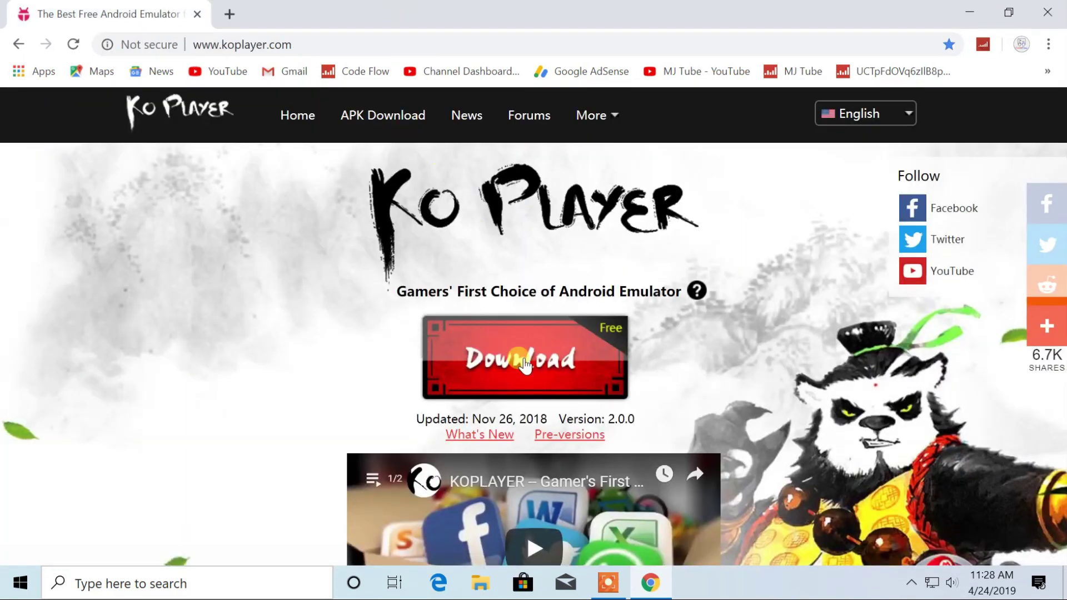
# Step: Look through the KOPLAYER homepage and download the version 2.0.0 installer
pyautogui.scroll(-10, 550, 367)
pyautogui.scroll(10, 462, 303)
pyautogui.click(552, 380)
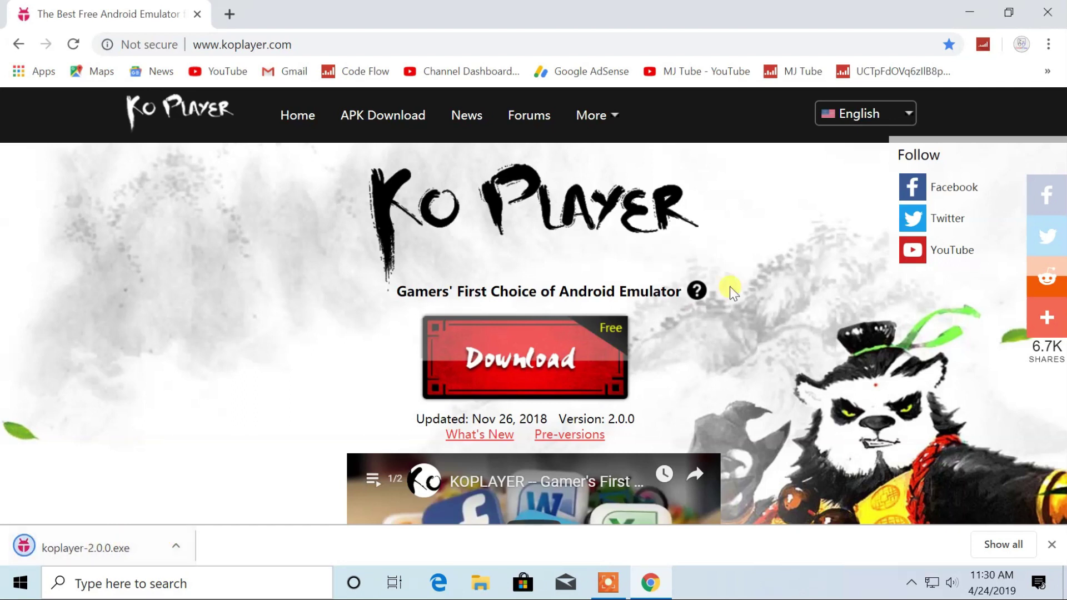
# Step: Run the downloaded koplayer-2.0.0.exe, allow it despite the unverified publisher, then minimize the browser and refresh the desktop
pyautogui.click(95, 542)
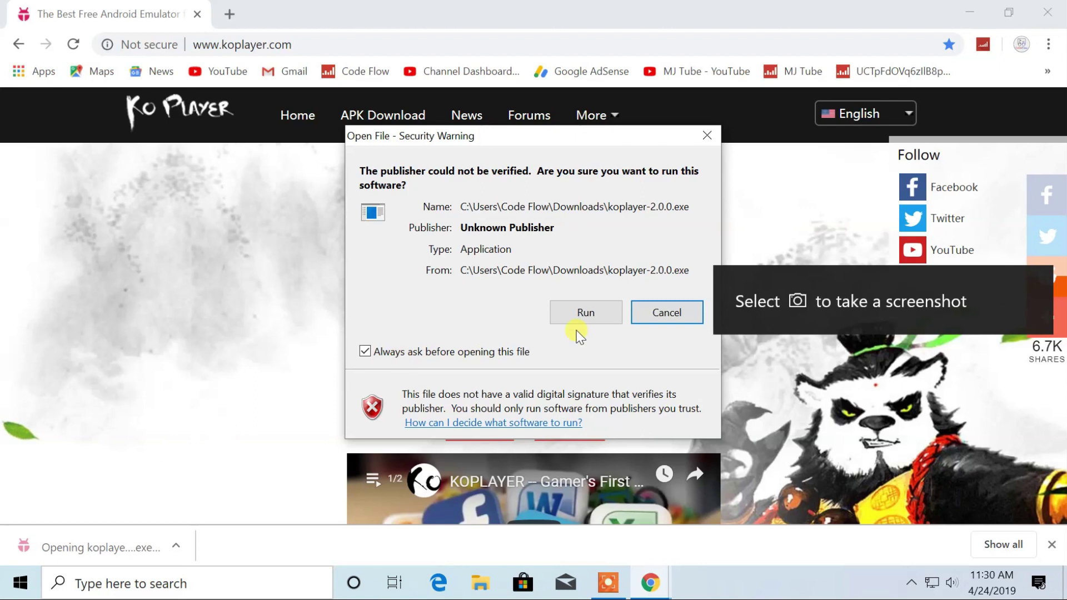
pyautogui.click(584, 311)
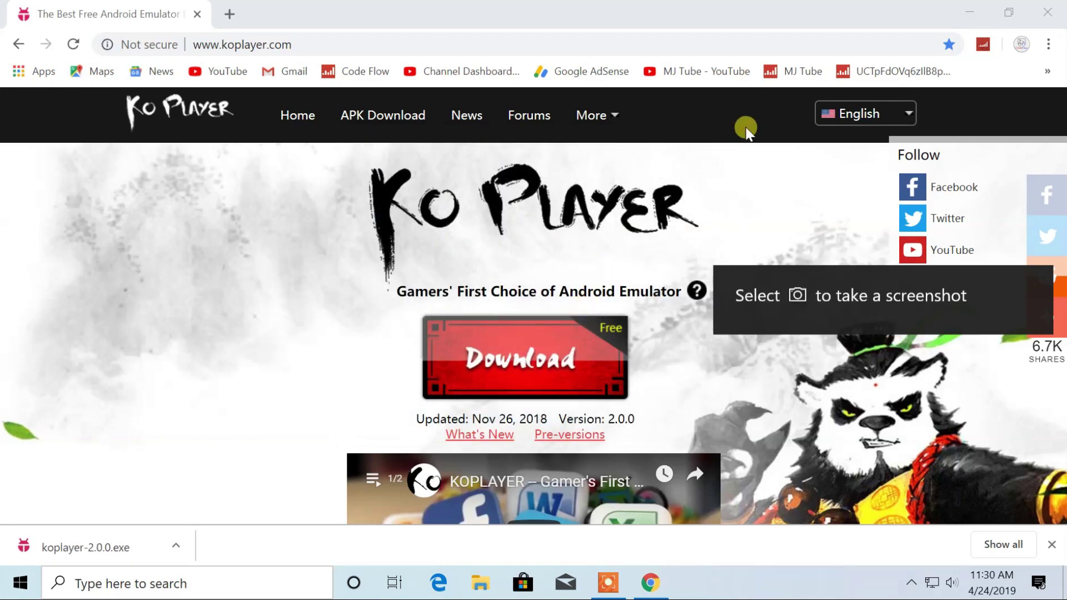
pyautogui.click(974, 11)
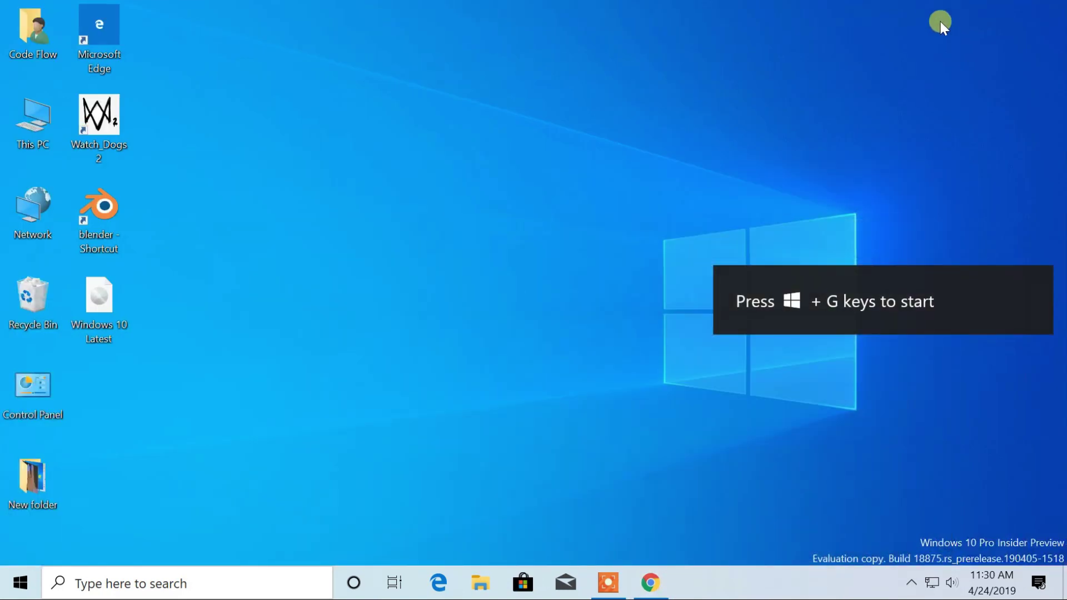
pyautogui.rightClick(504, 152)
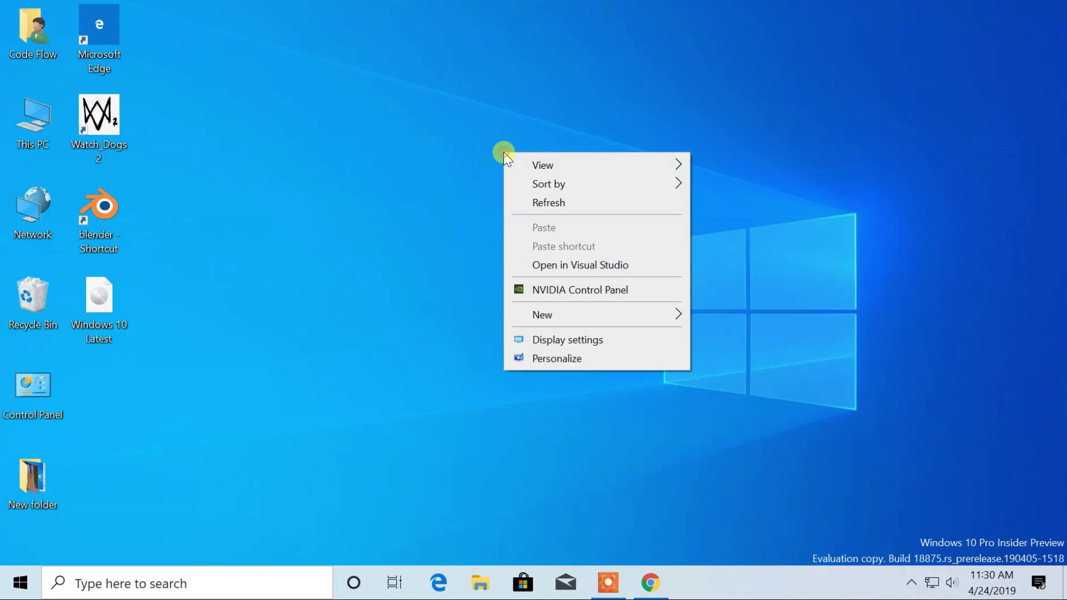
pyautogui.click(542, 202)
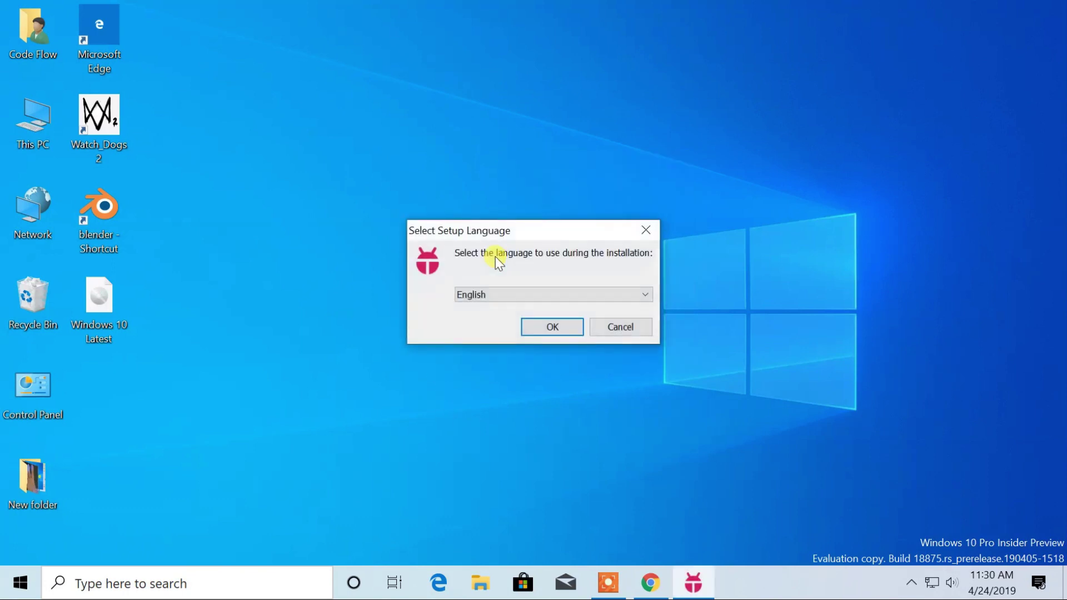
# Step: Choose English as the setup language and confirm it
pyautogui.click(528, 295)
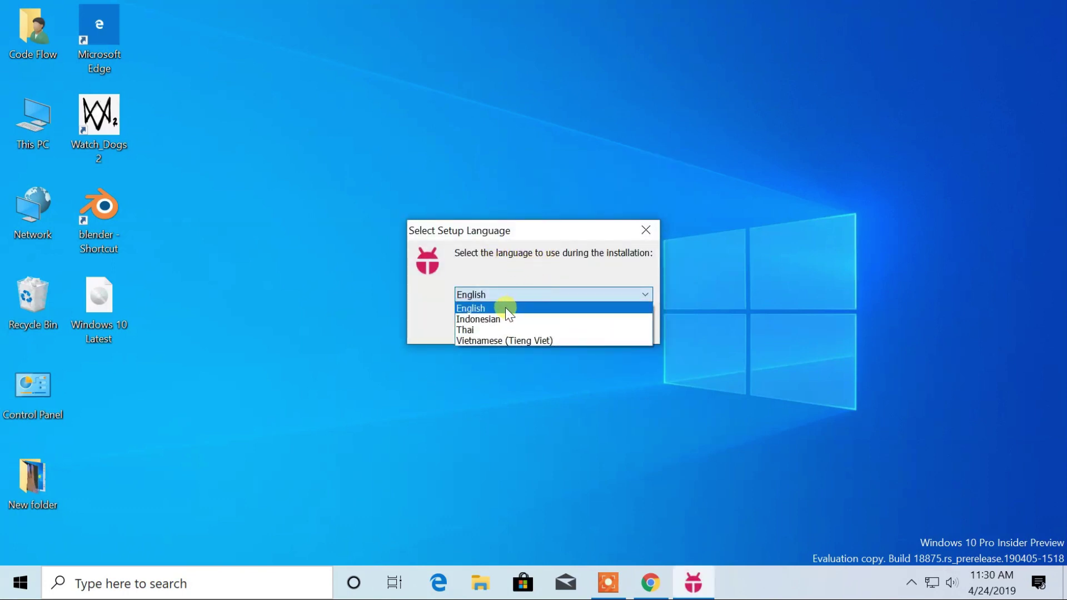
pyautogui.click(507, 307)
pyautogui.click(556, 327)
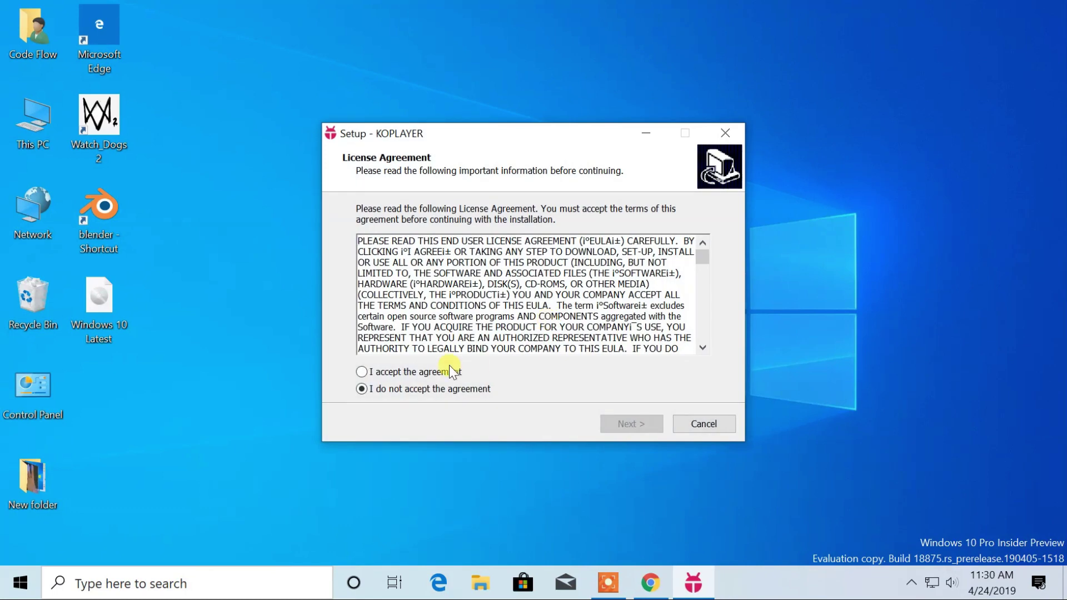
# Step: Accept the license agreement and install KOPLAYER into the D:\KOPLAYER folder
pyautogui.click(415, 372)
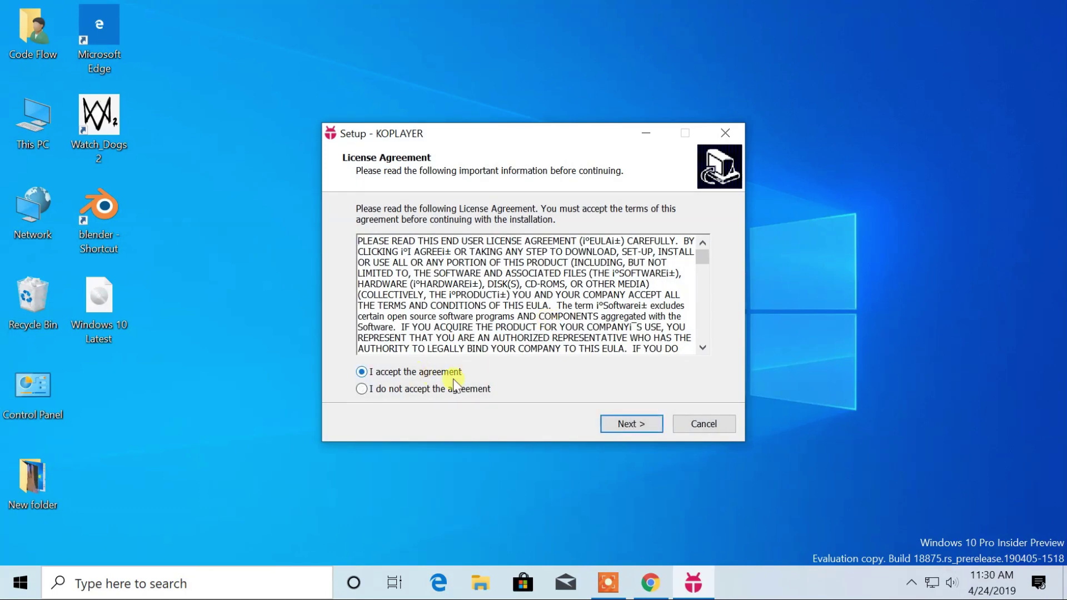
pyautogui.click(625, 423)
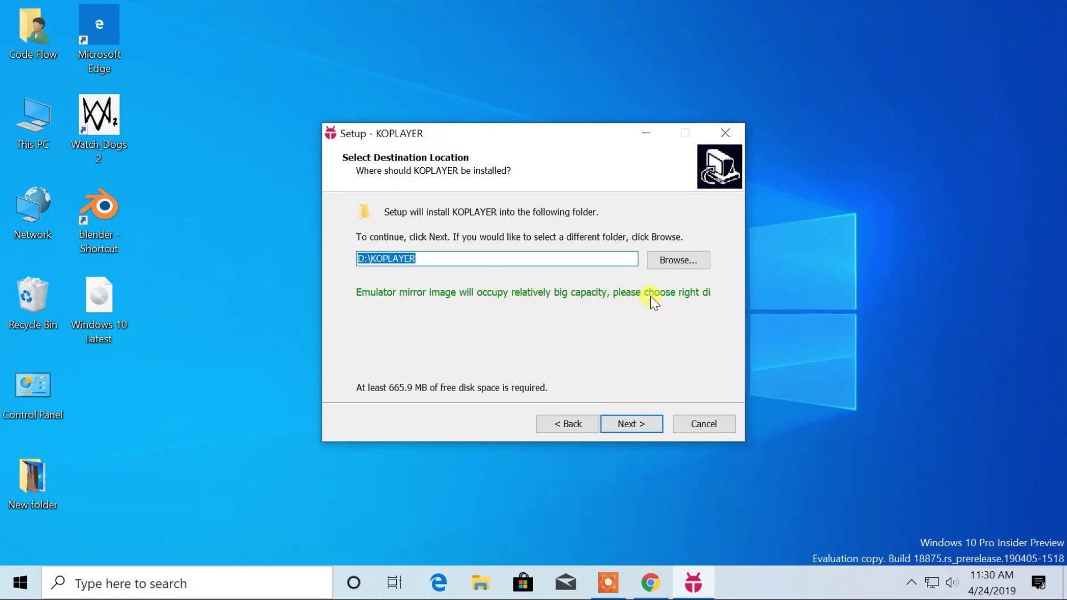
pyautogui.click(619, 423)
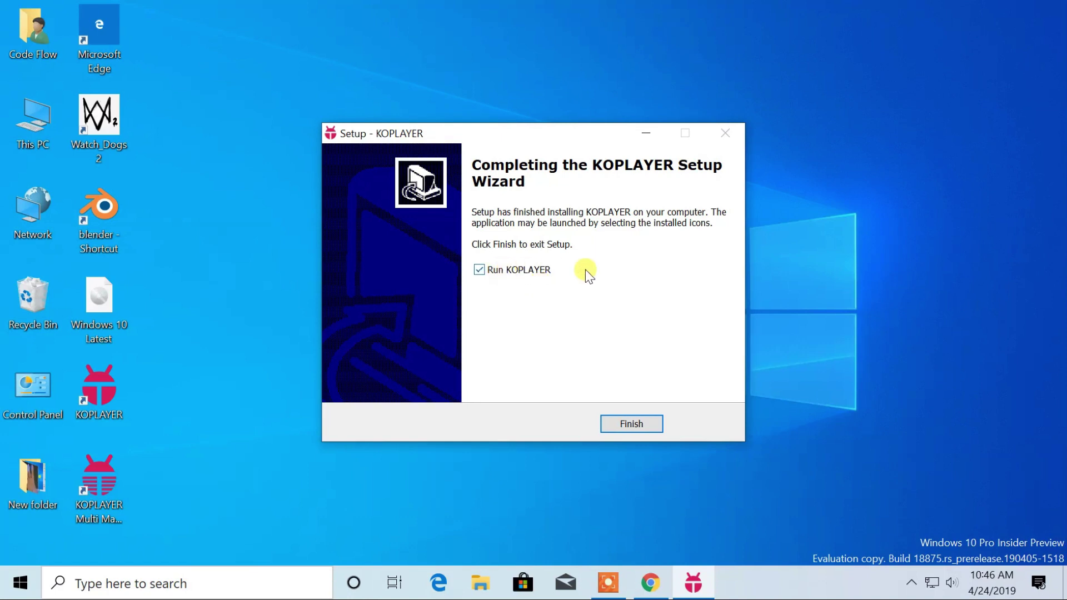
# Step: Finish the setup with Run KOPLAYER turned off and launch KOPLAYER from its desktop shortcut
pyautogui.click(508, 271)
pyautogui.click(632, 427)
pyautogui.click(106, 475)
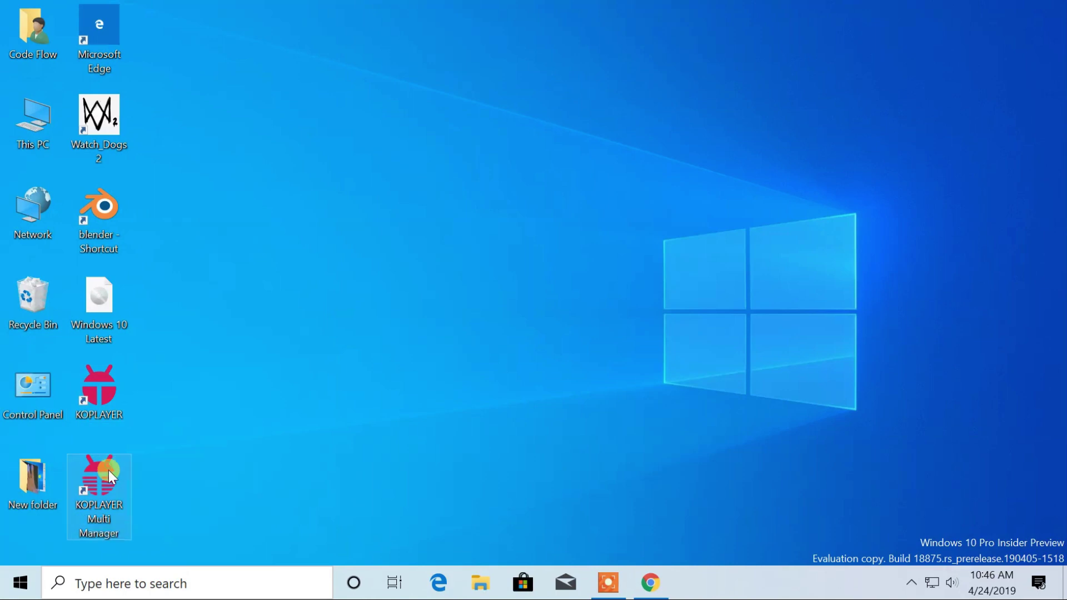
pyautogui.click(102, 402)
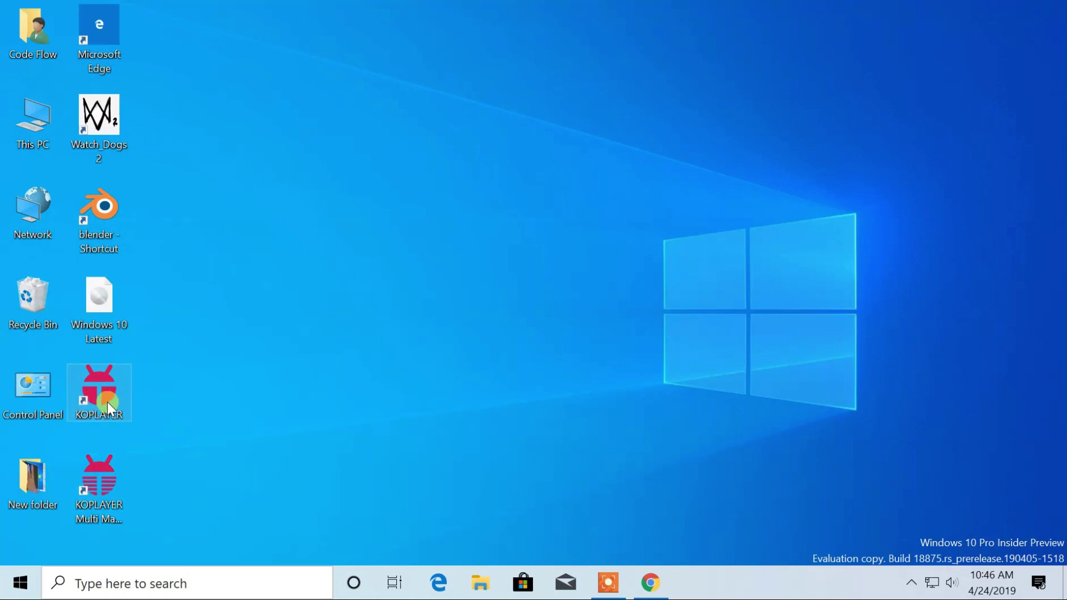
pyautogui.doubleClick(98, 381)
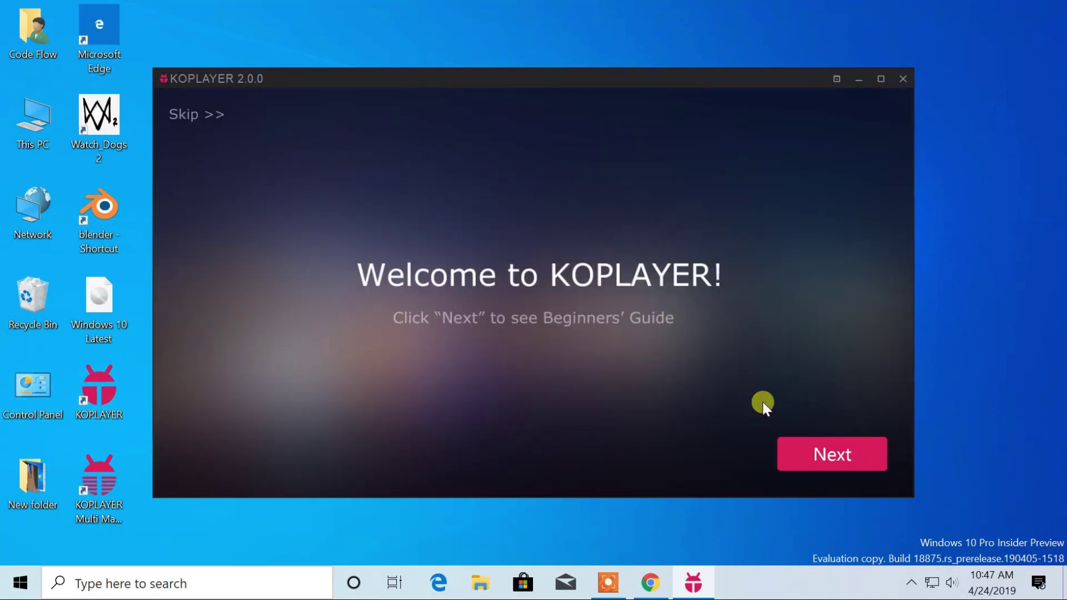
# Step: Go through all pages of the KOPLAYER Beginners' Guide and close it
pyautogui.click(831, 455)
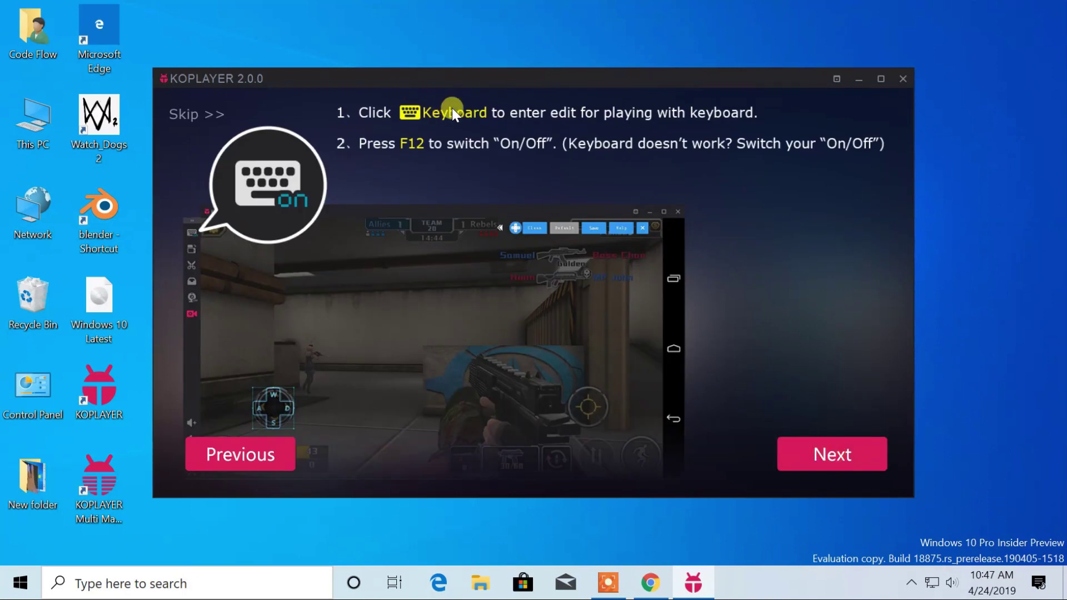
pyautogui.click(862, 452)
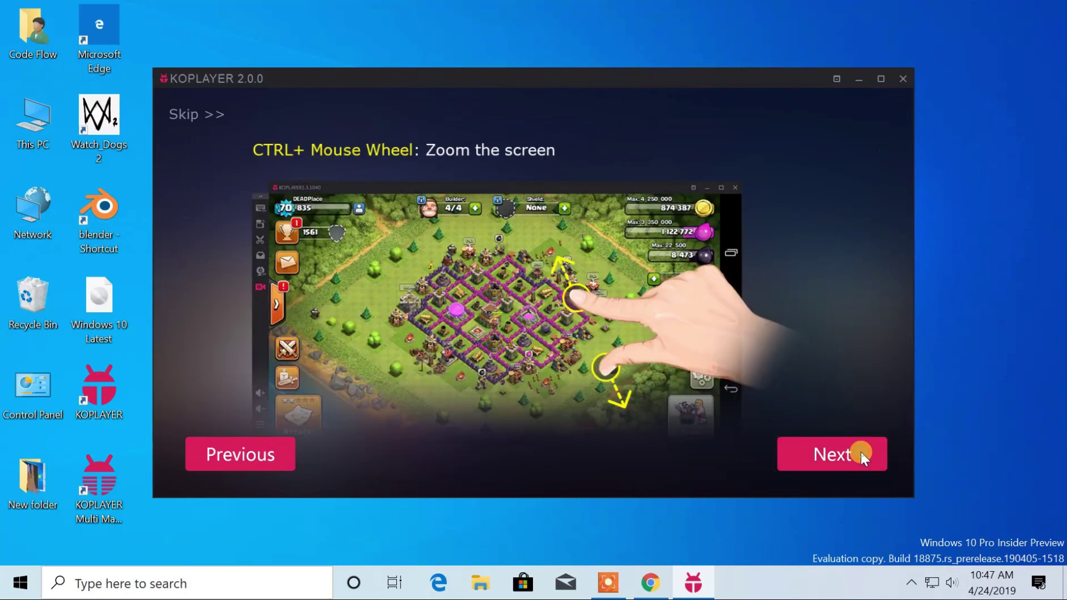
pyautogui.click(810, 445)
pyautogui.click(832, 466)
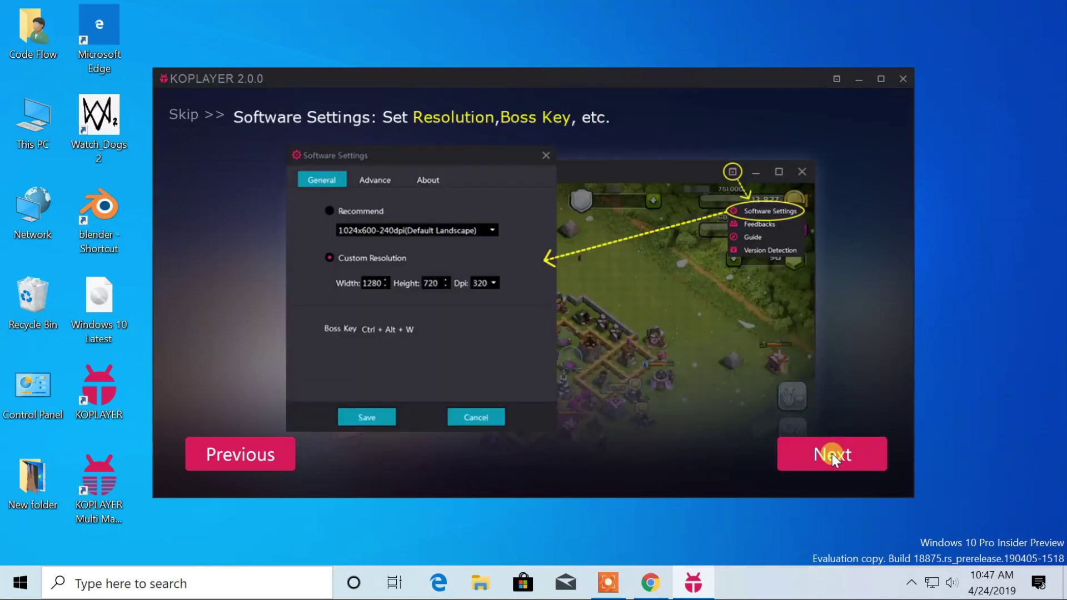
pyautogui.click(834, 460)
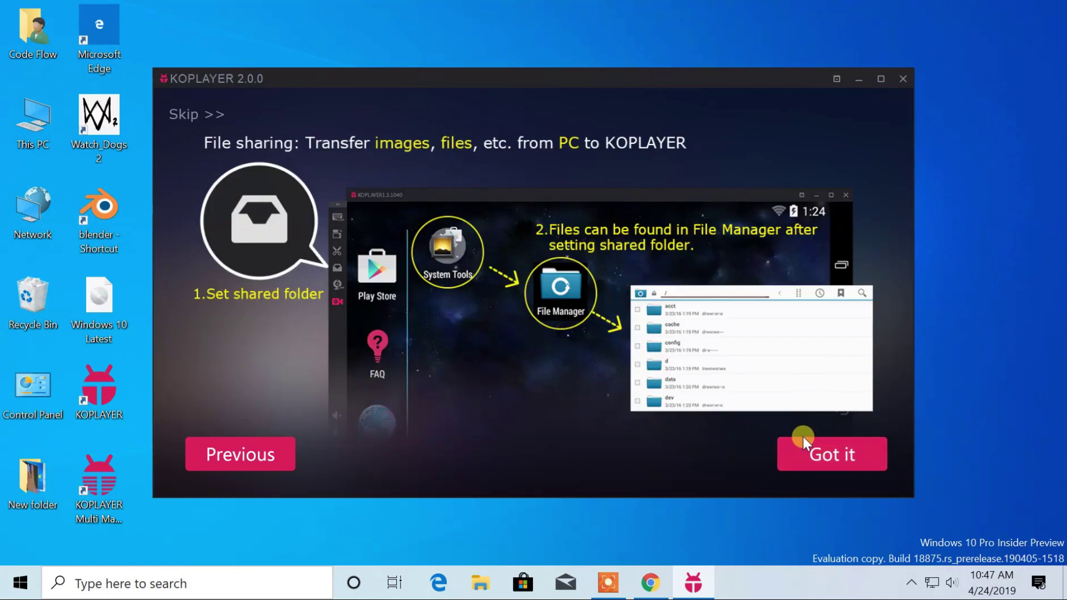
pyautogui.click(813, 450)
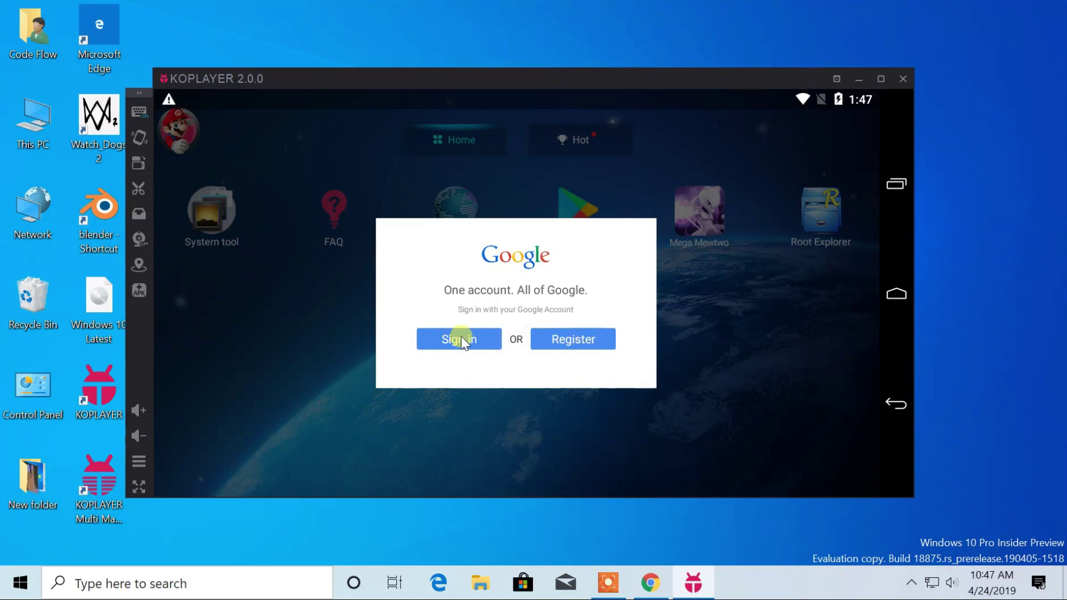
# Step: Sign in to an existing Google account by entering the account e-mail and the account password
pyautogui.click(462, 339)
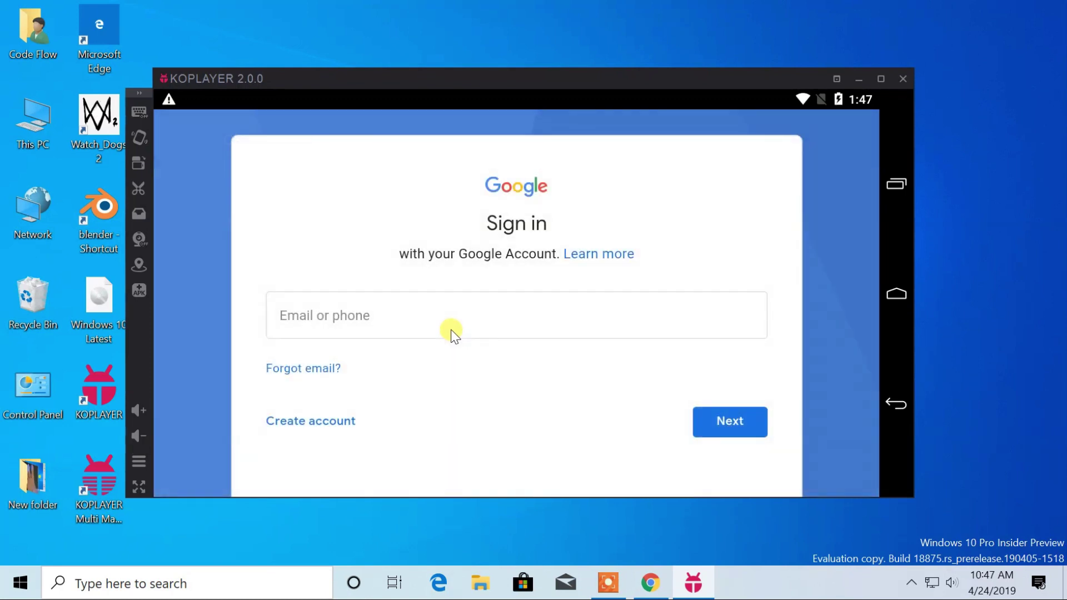
pyautogui.click(358, 316)
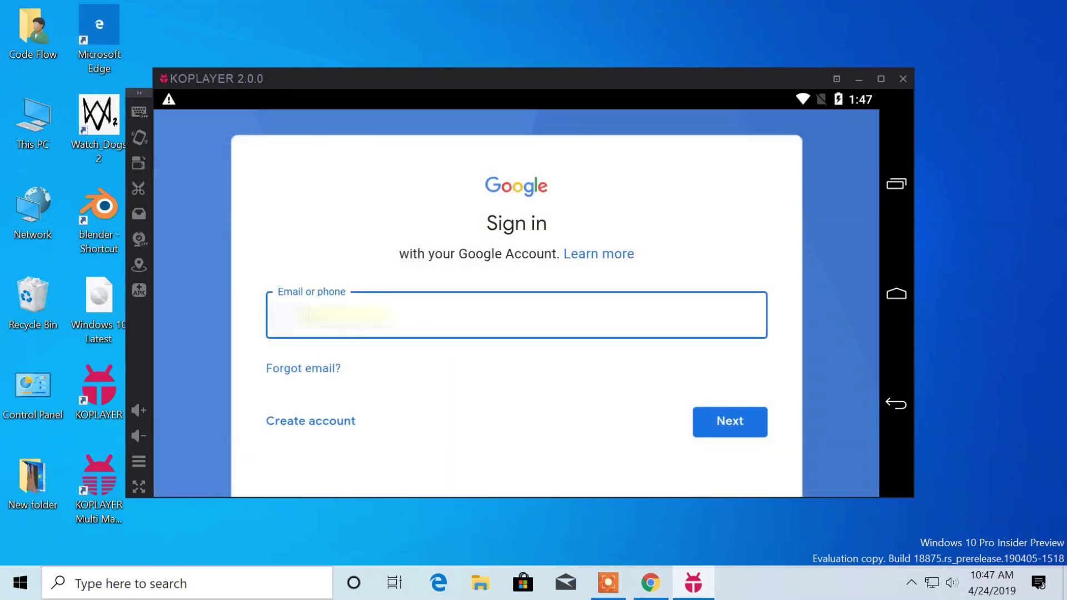
pyautogui.write('***************')
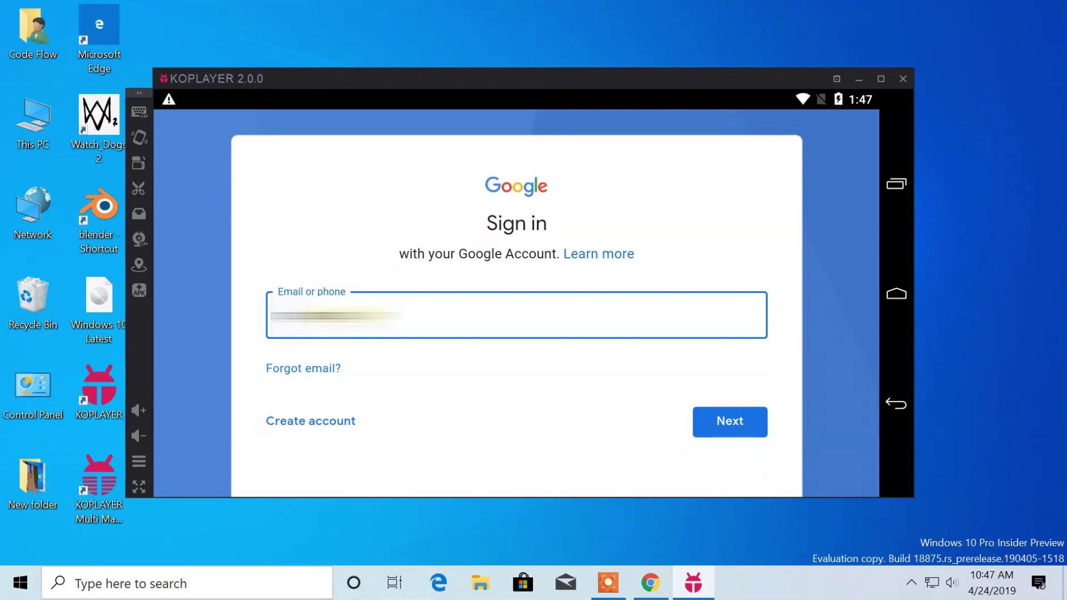
pyautogui.write('***')
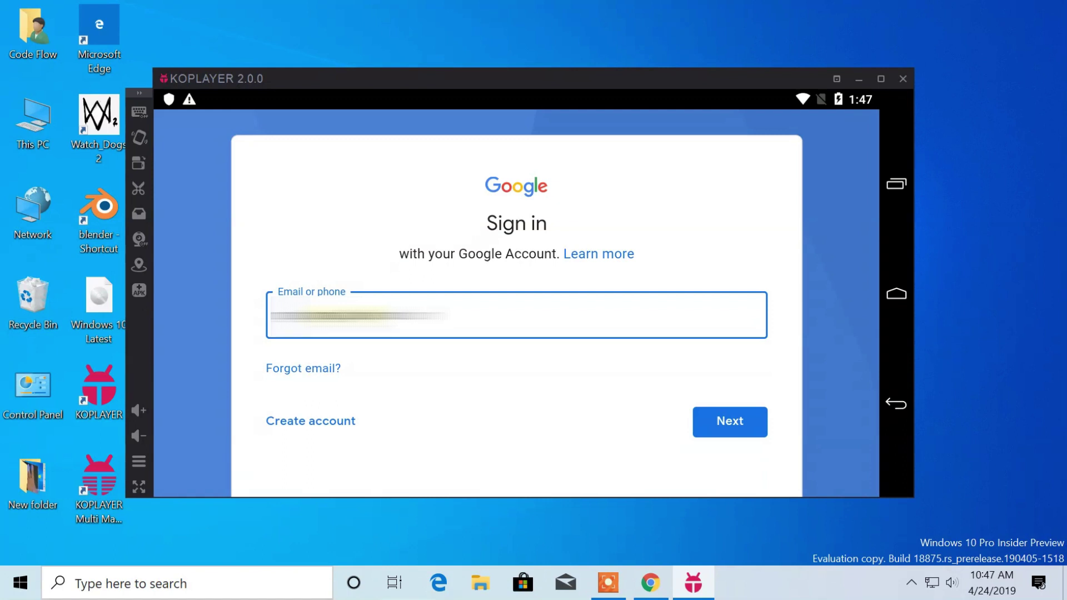
pyautogui.press('Return')
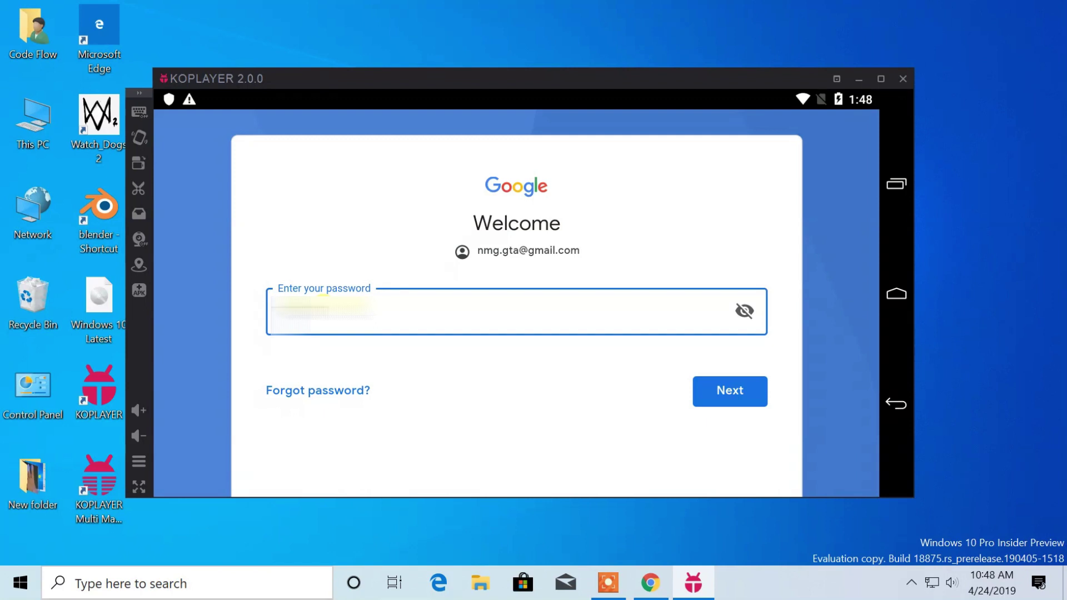
pyautogui.write('•••••')
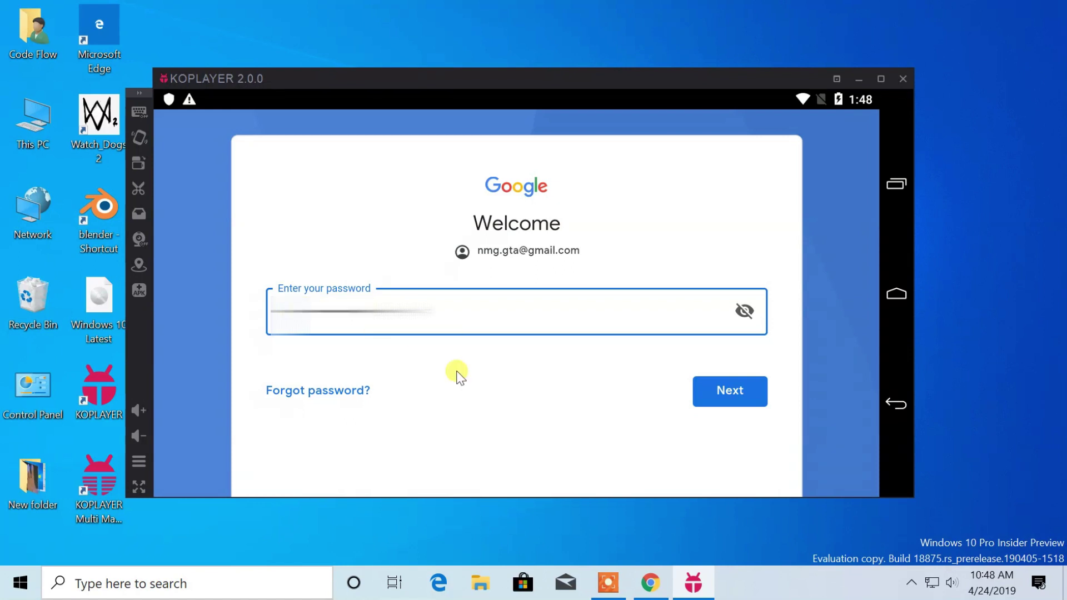
pyautogui.click(748, 398)
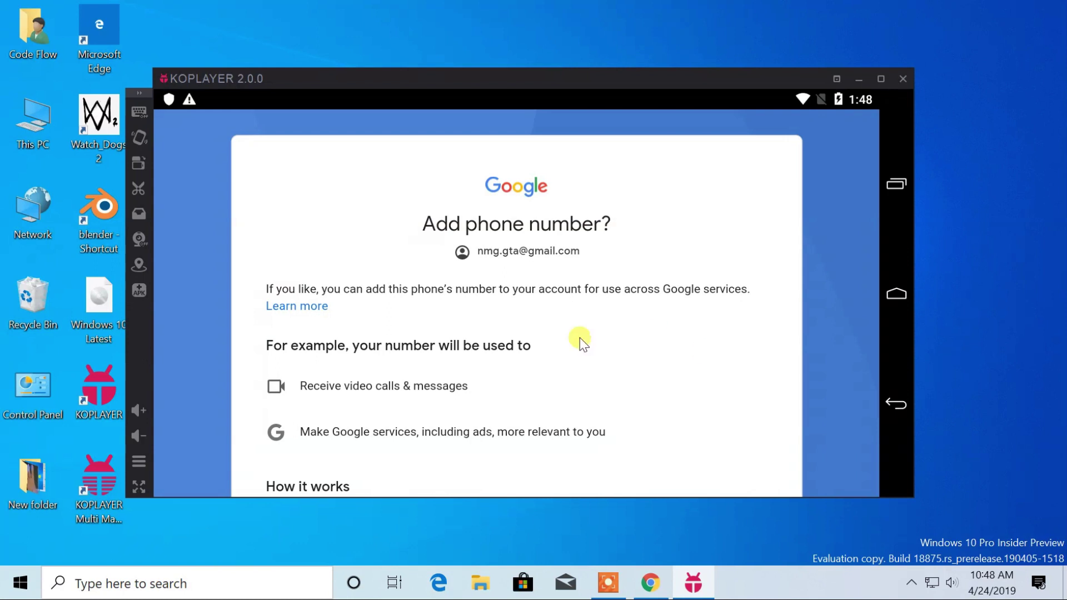
# Step: Skip adding a phone number to the Google account and agree to the Google terms of service
pyautogui.scroll(-5, 538, 345)
pyautogui.scroll(-2, 536, 348)
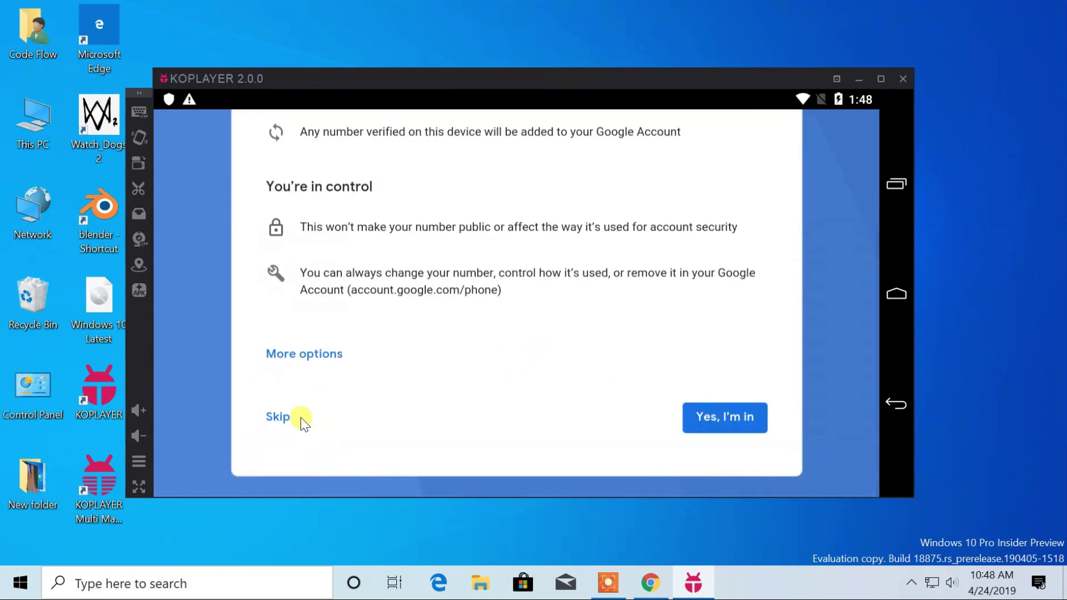
pyautogui.click(277, 415)
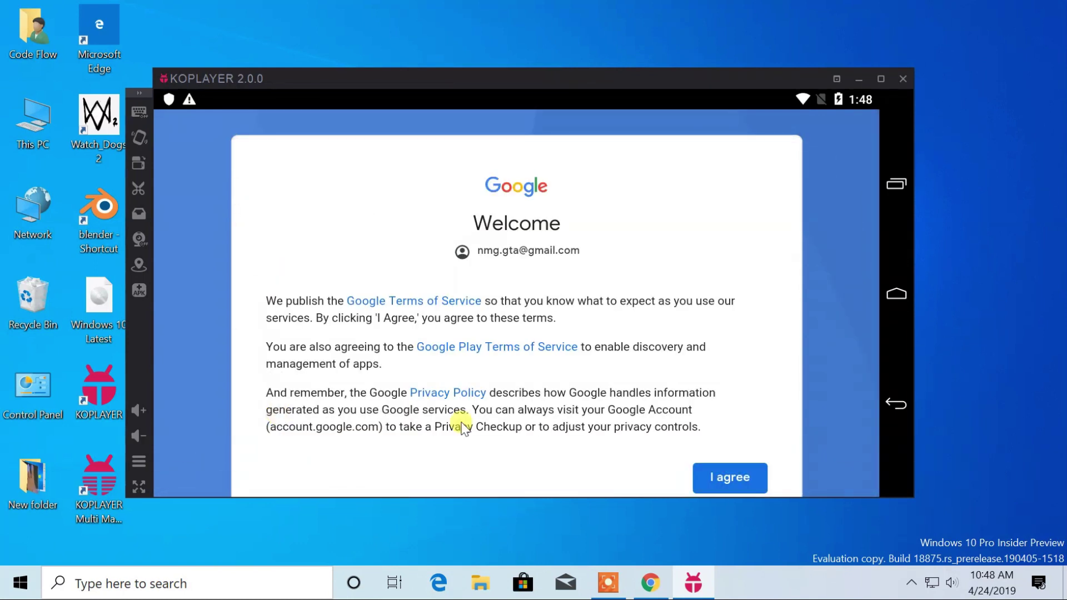
pyautogui.scroll(-3, 596, 428)
pyautogui.click(711, 352)
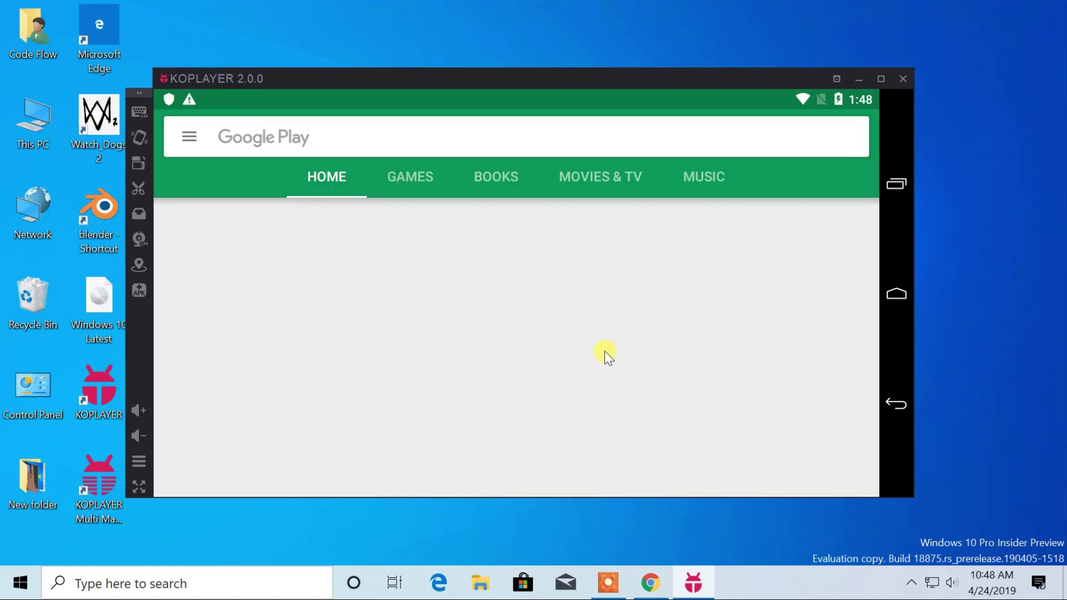
# Step: Search Google Play for "chameleon run" using the matching search suggestion
pyautogui.click(248, 139)
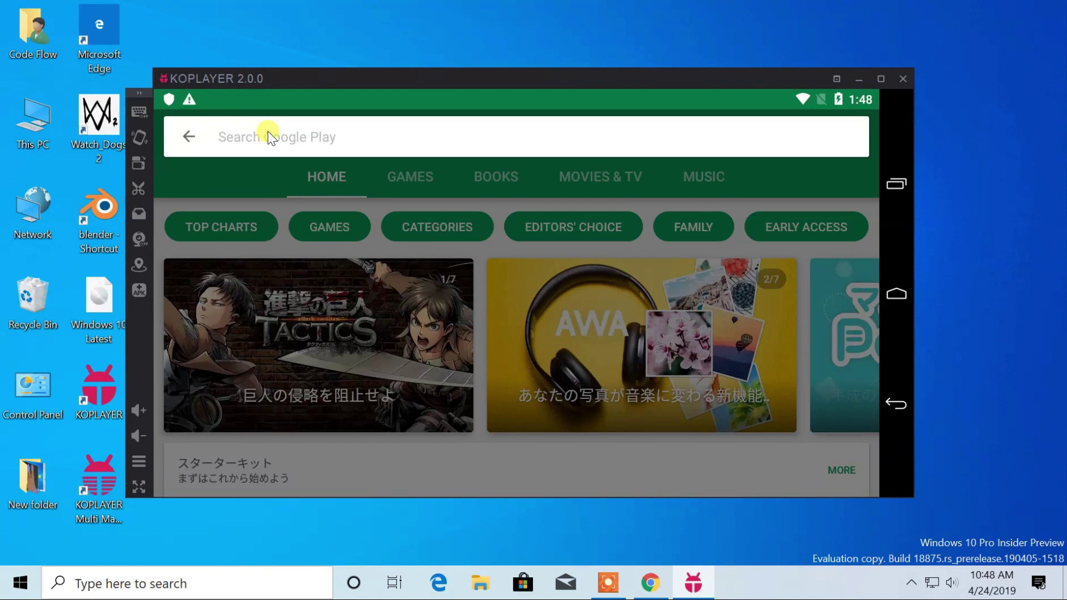
pyautogui.write('cha')
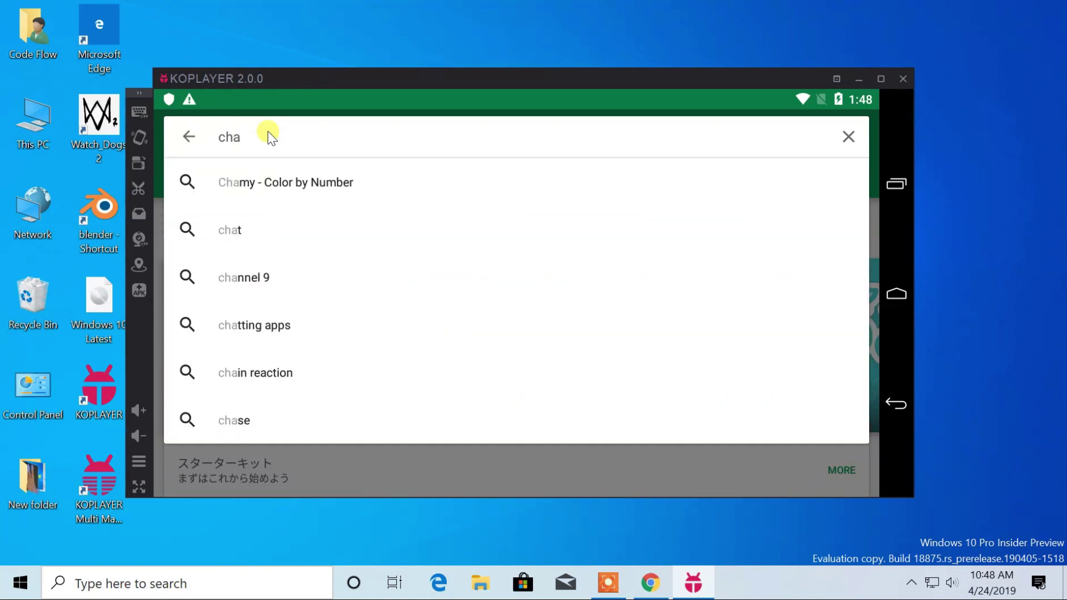
pyautogui.write('mel')
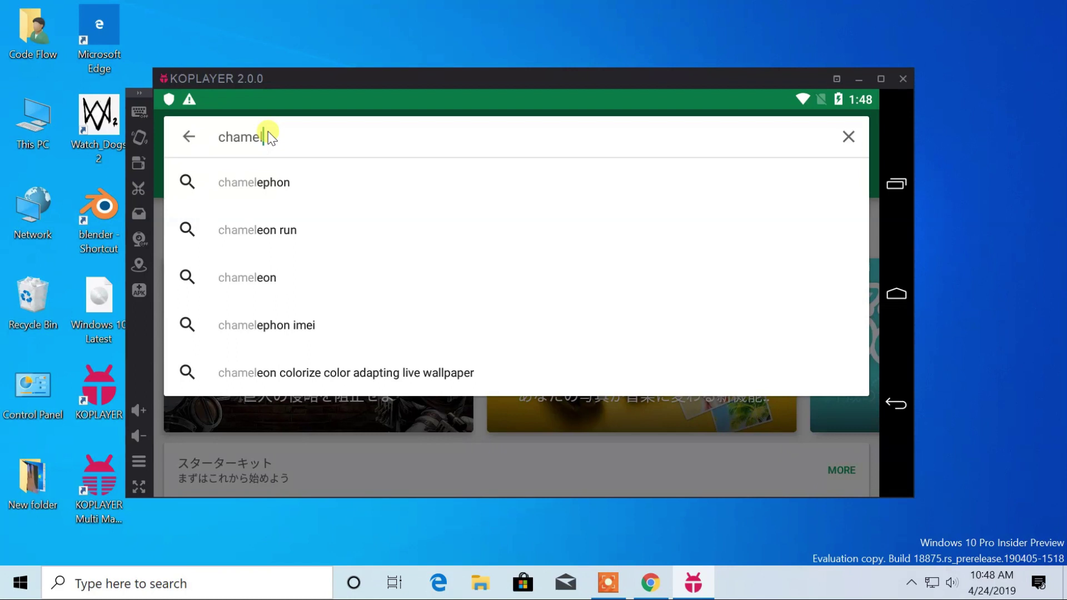
pyautogui.press('Down')
pyautogui.press('Down')
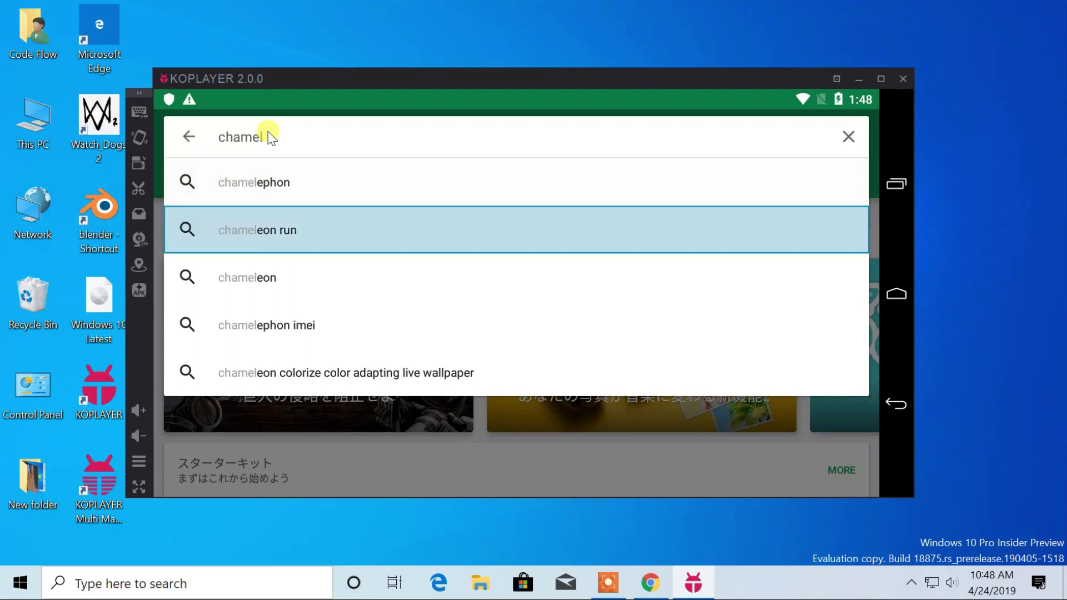
pyautogui.press('Return')
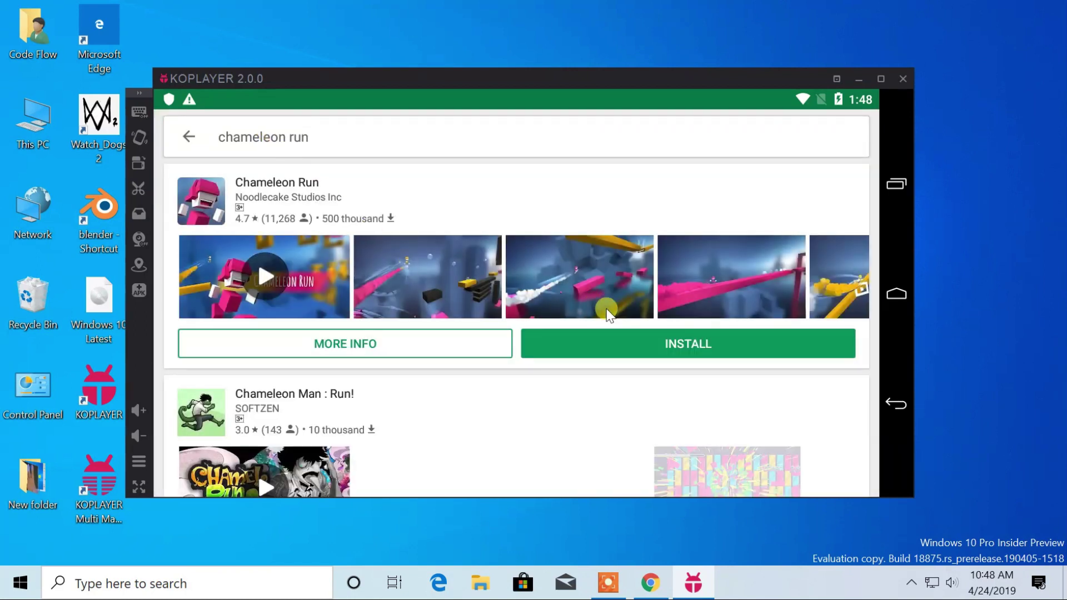
# Step: Install Chameleon Run by Noodlecake Studios Inc and check its download progress in the Android notifications
pyautogui.click(647, 335)
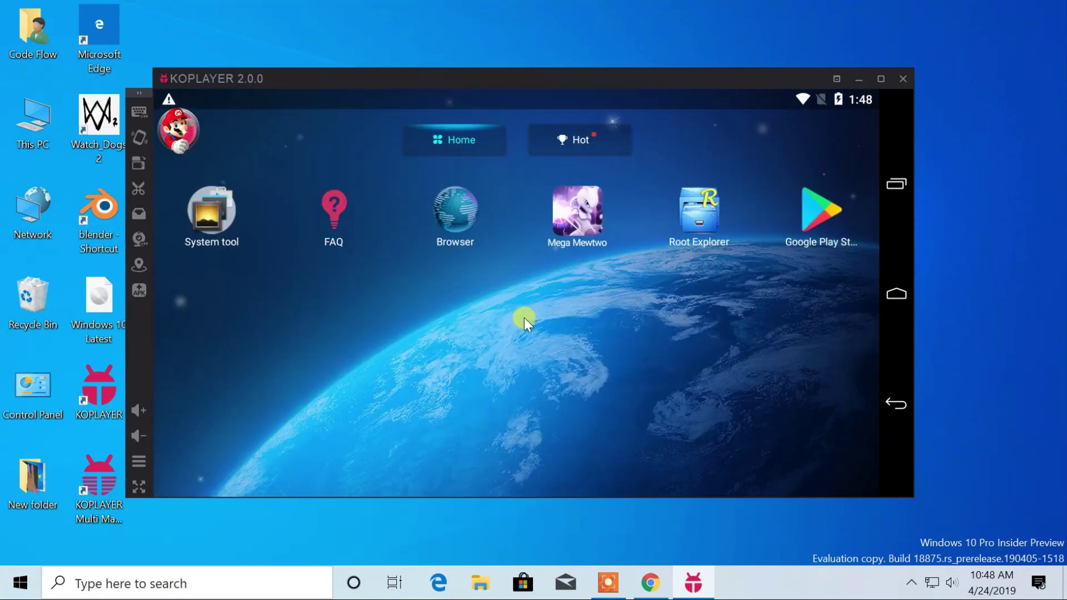
pyautogui.moveTo(189, 92); pyautogui.dragTo(198, 249)
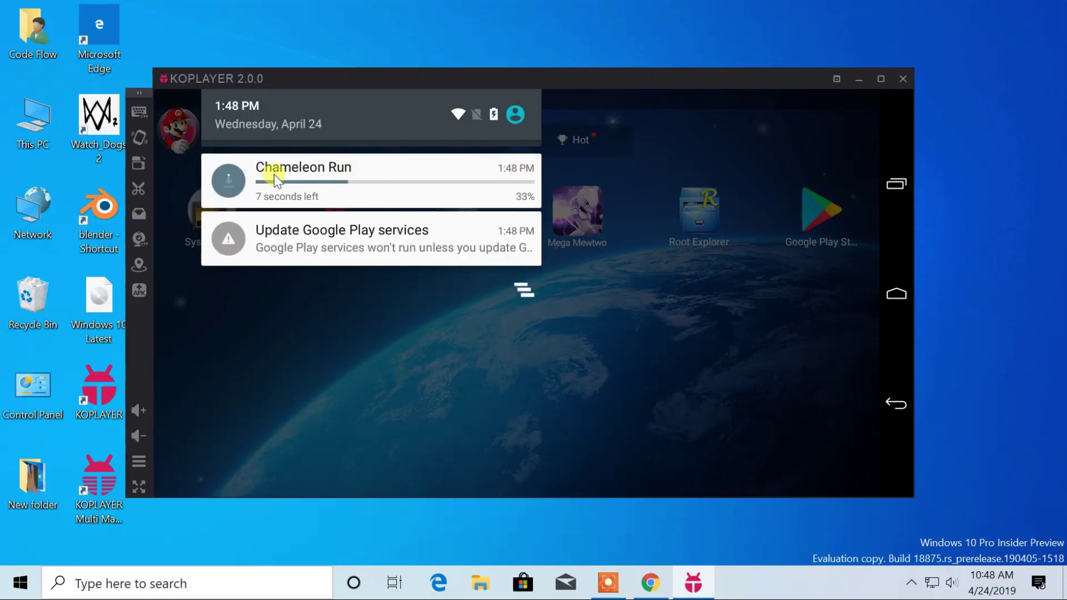
pyautogui.click(453, 321)
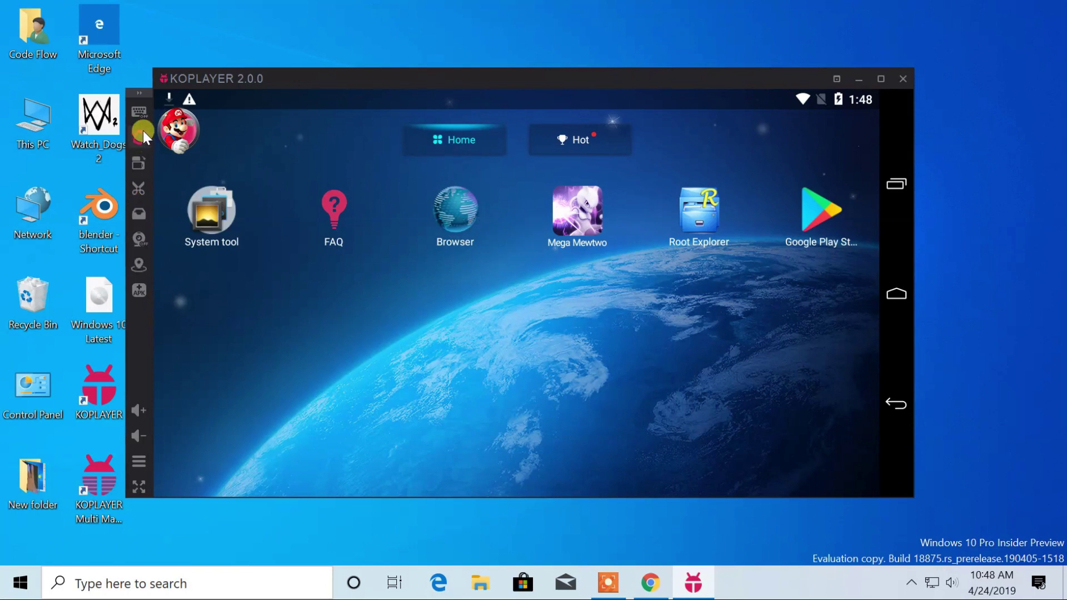
# Step: Rotate the emulator screen to portrait and back to landscape
pyautogui.click(142, 162)
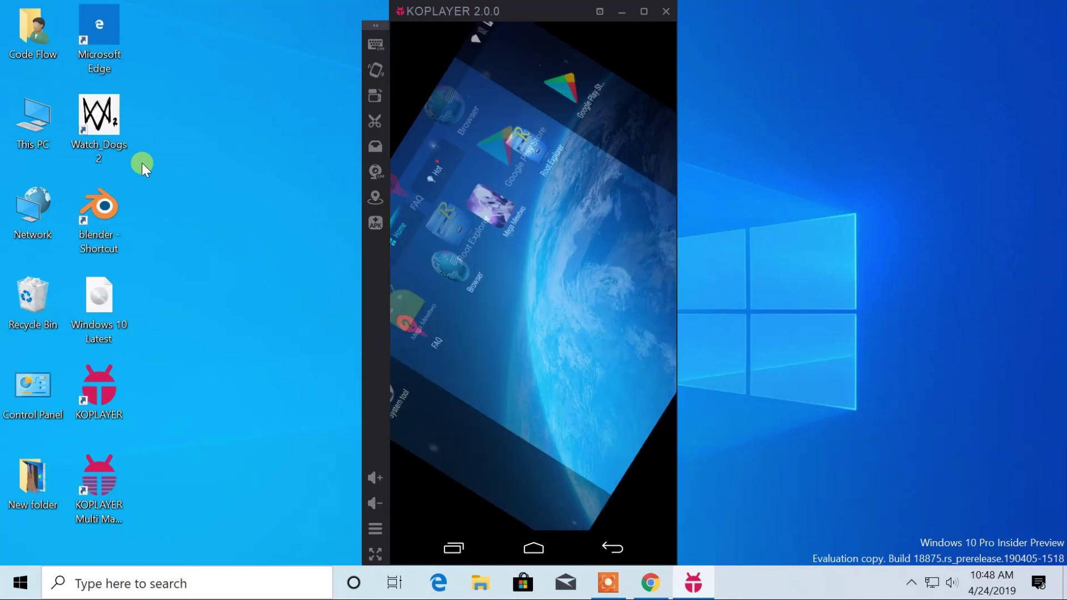
pyautogui.click(532, 183)
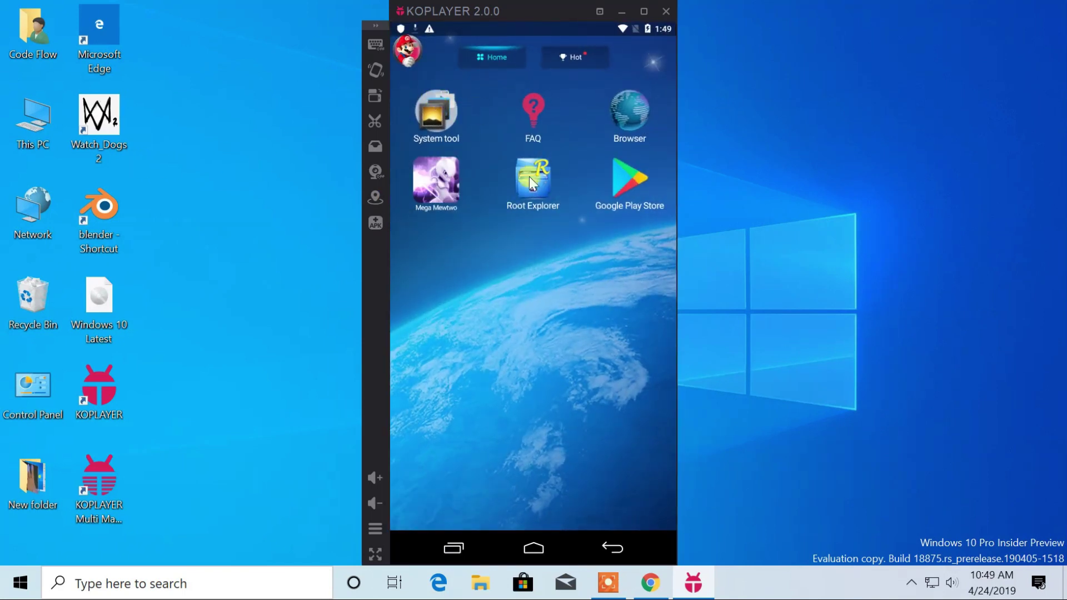
pyautogui.click(378, 72)
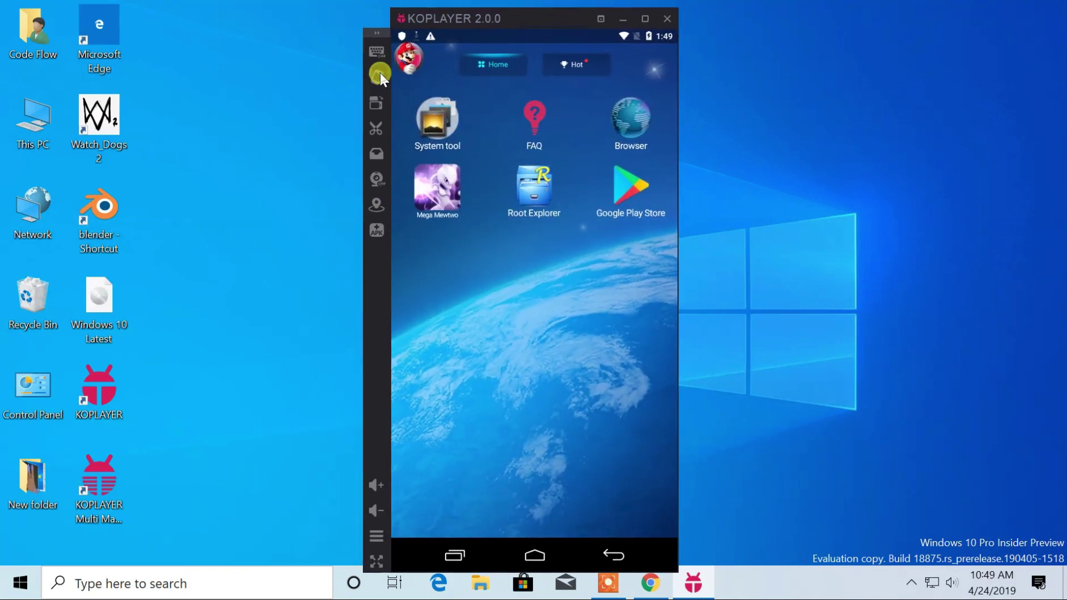
pyautogui.click(377, 98)
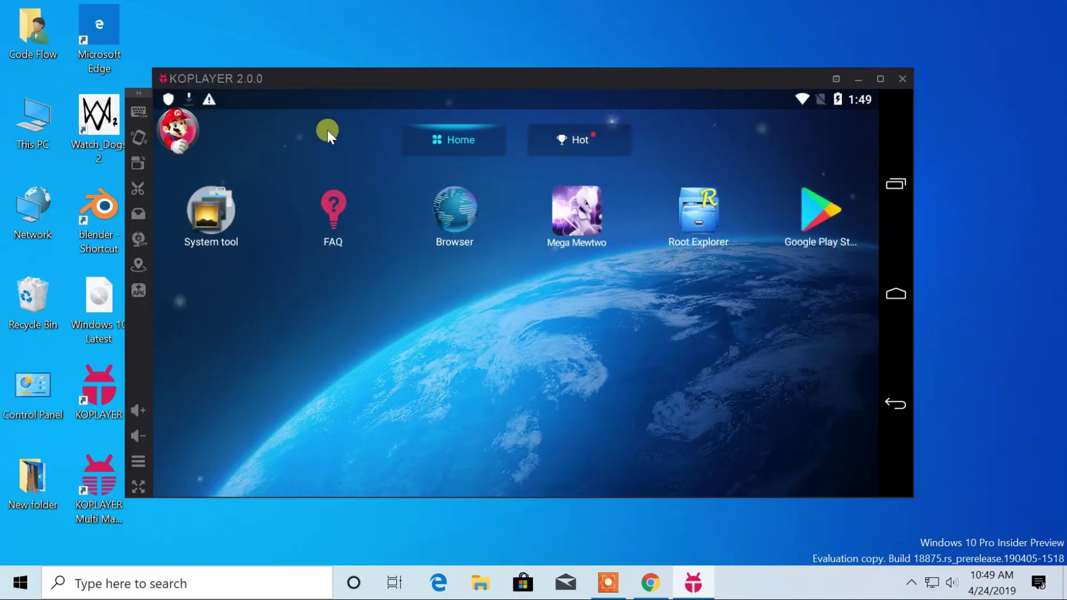
# Step: Raise the emulator's volume by three steps and lower it by two
pyautogui.click(142, 415)
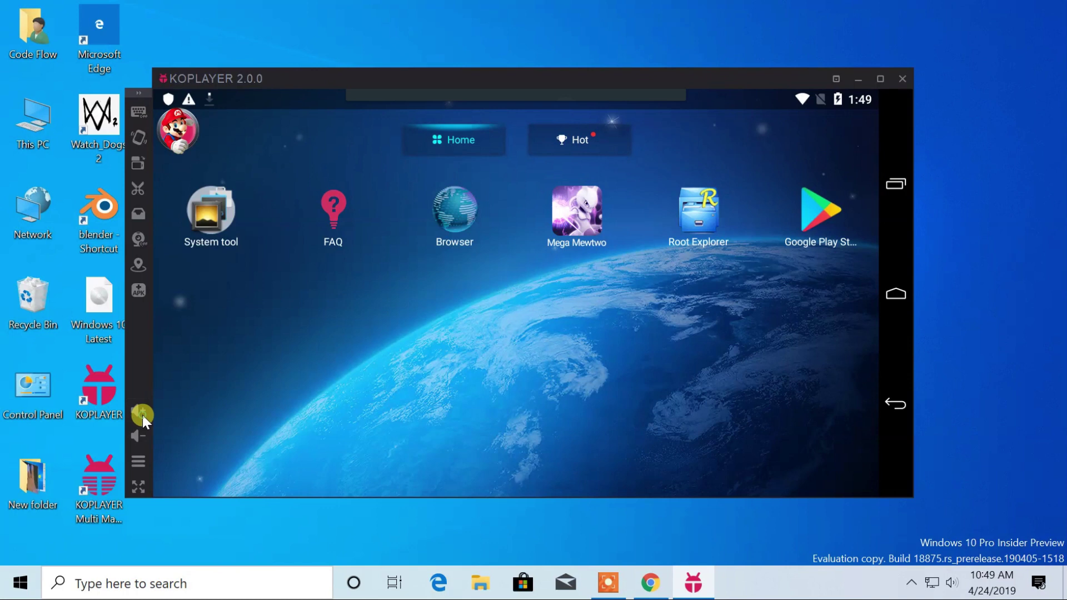
pyautogui.click(142, 415)
pyautogui.click(142, 416)
pyautogui.click(145, 435)
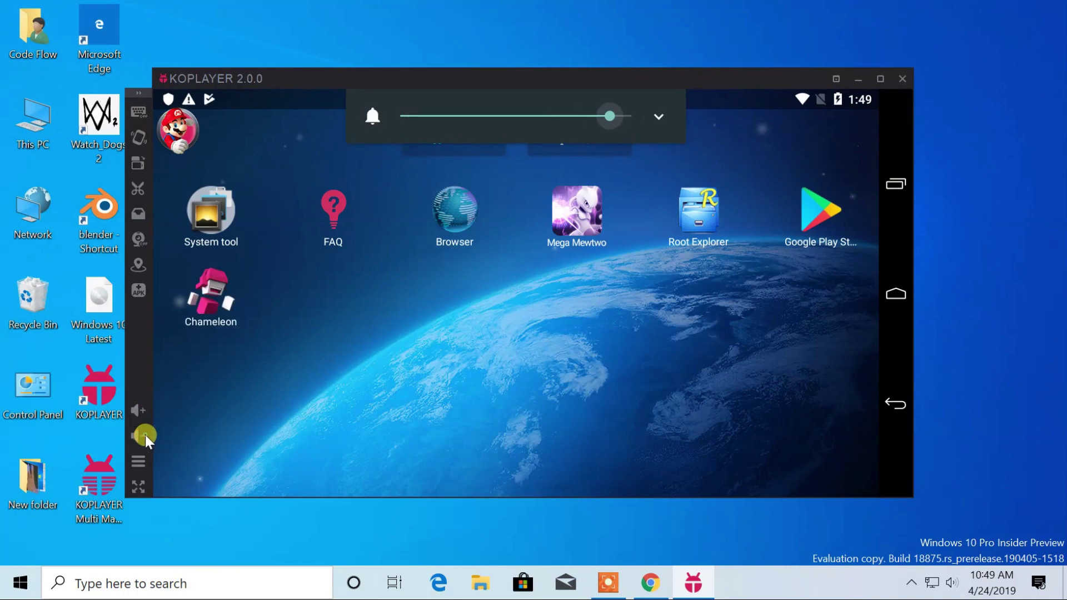
pyautogui.click(145, 435)
# Step: Launch the installed Chameleon game, pause the tutorial level and exit to the level selection
pyautogui.click(217, 286)
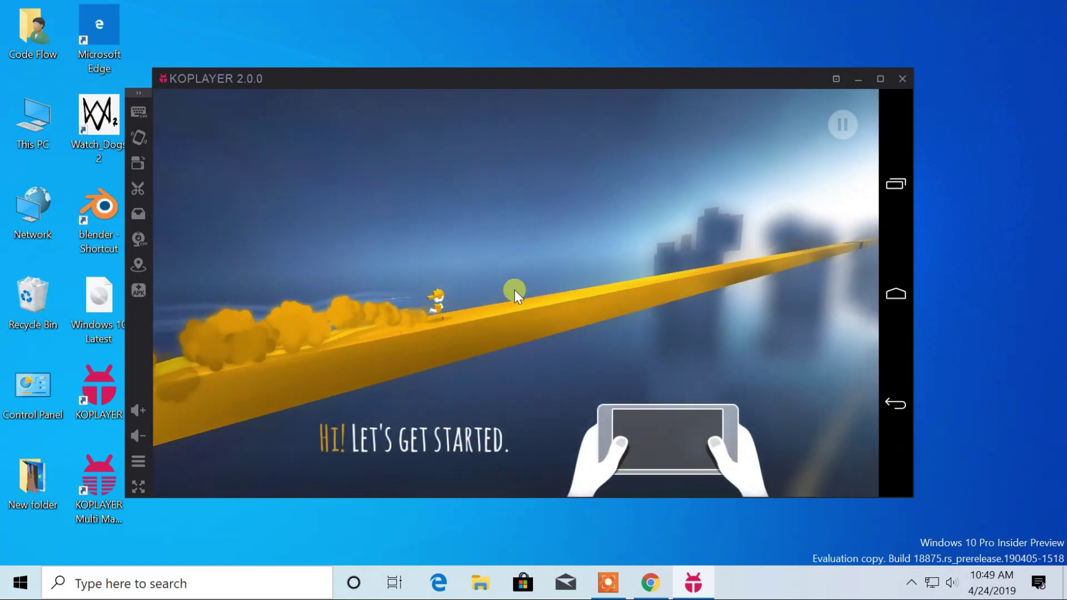
pyautogui.click(898, 401)
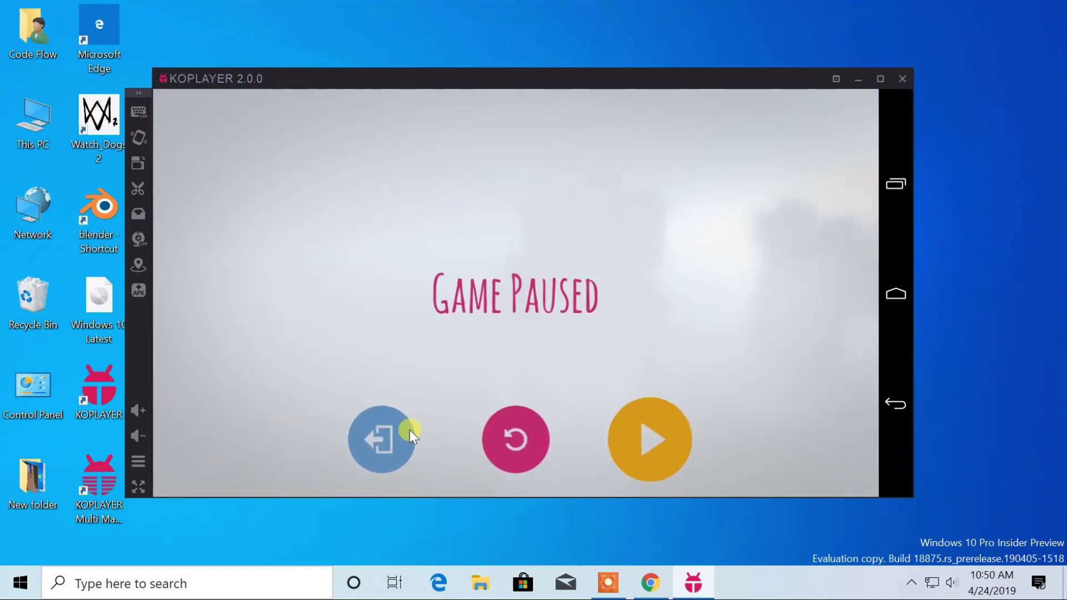
pyautogui.click(367, 436)
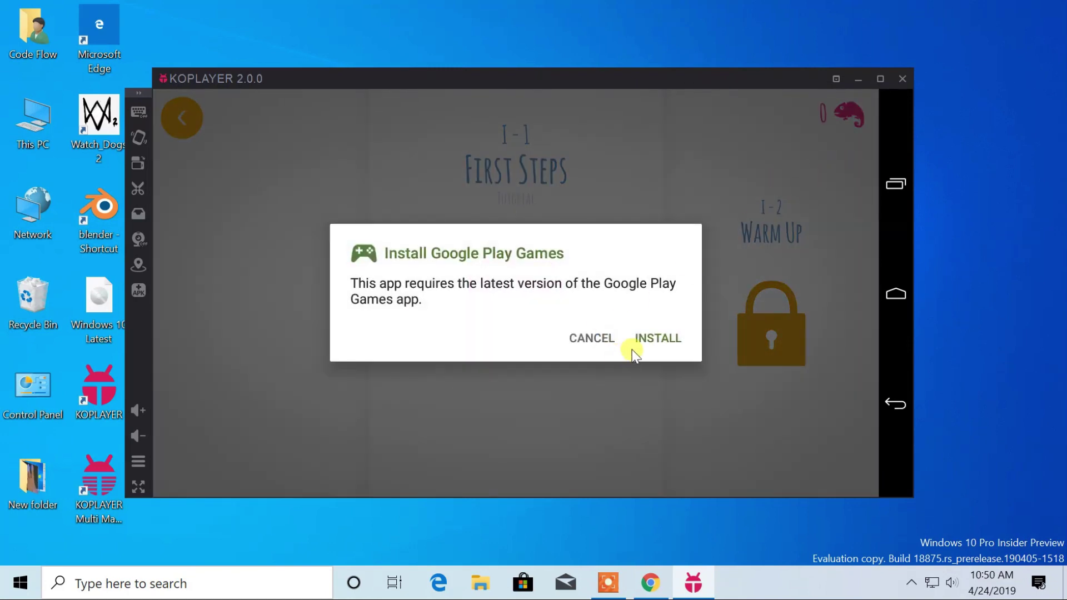
# Step: Accept the request to install Google Play Games, leave the store page and return to the Android home screen
pyautogui.click(649, 339)
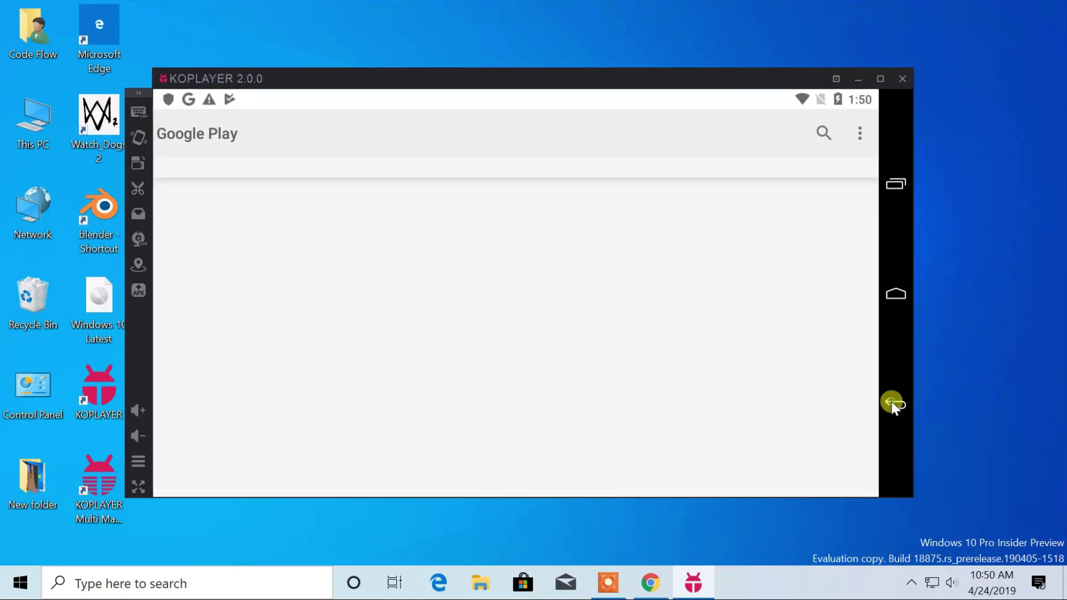
pyautogui.click(892, 402)
pyautogui.click(893, 298)
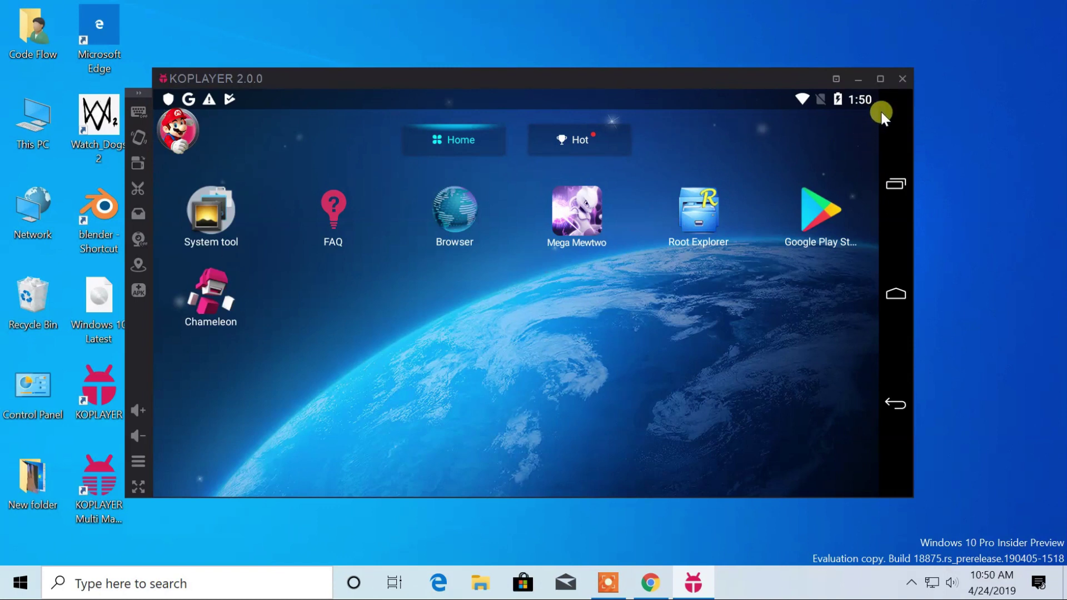
# Step: Exit KOPLAYER, confirm the exit and open the context menu of the Windows desktop
pyautogui.click(901, 81)
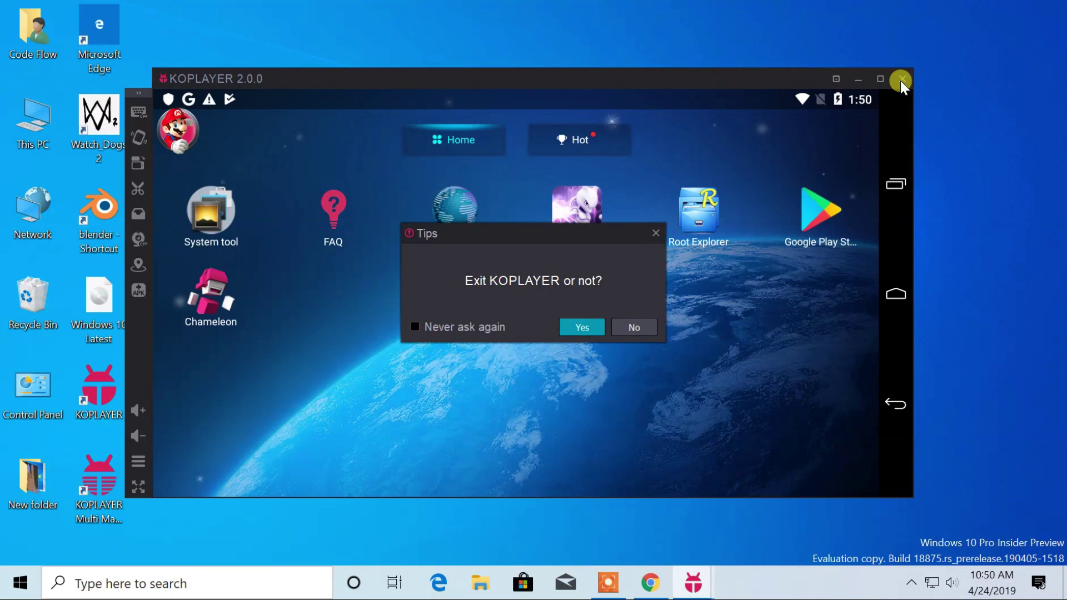
pyautogui.click(586, 328)
pyautogui.rightClick(582, 181)
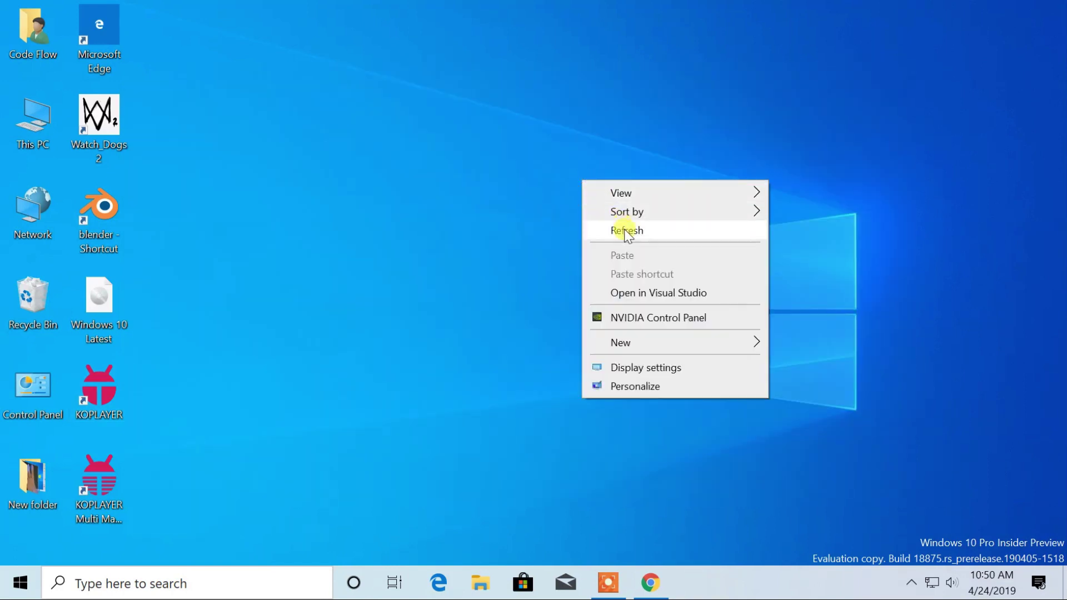